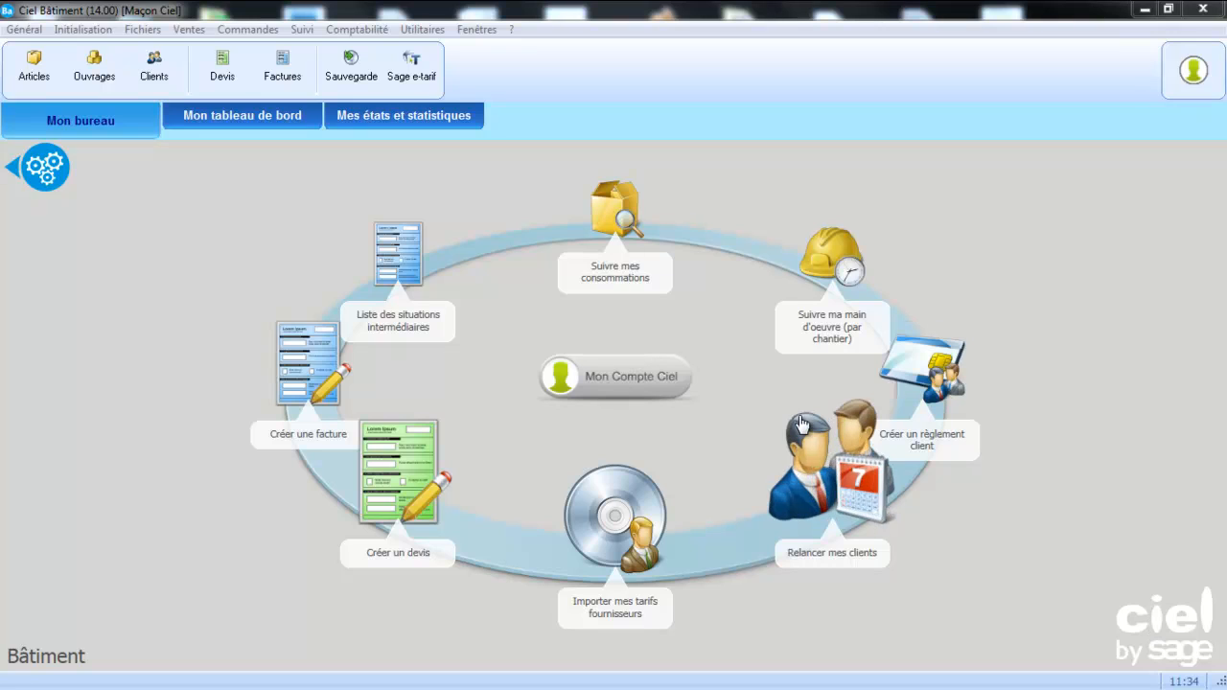
- Consult the list of payment modes (Modes de règlement), then close it
left_click(85, 32)
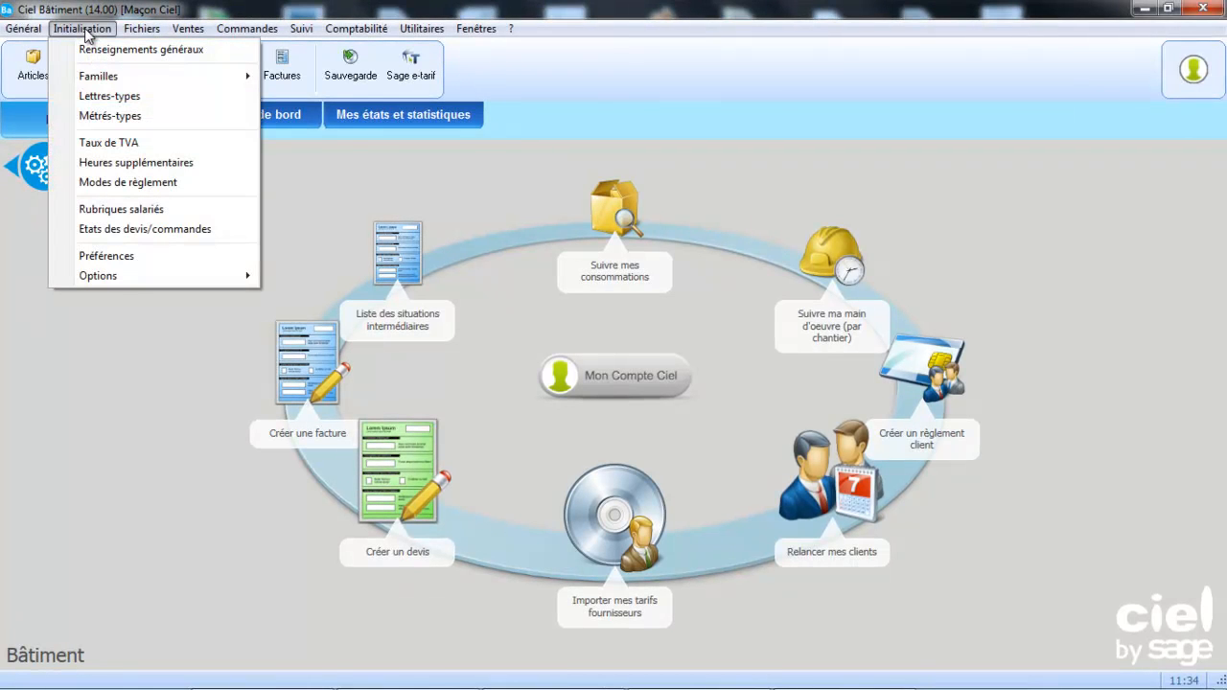
left_click(106, 183)
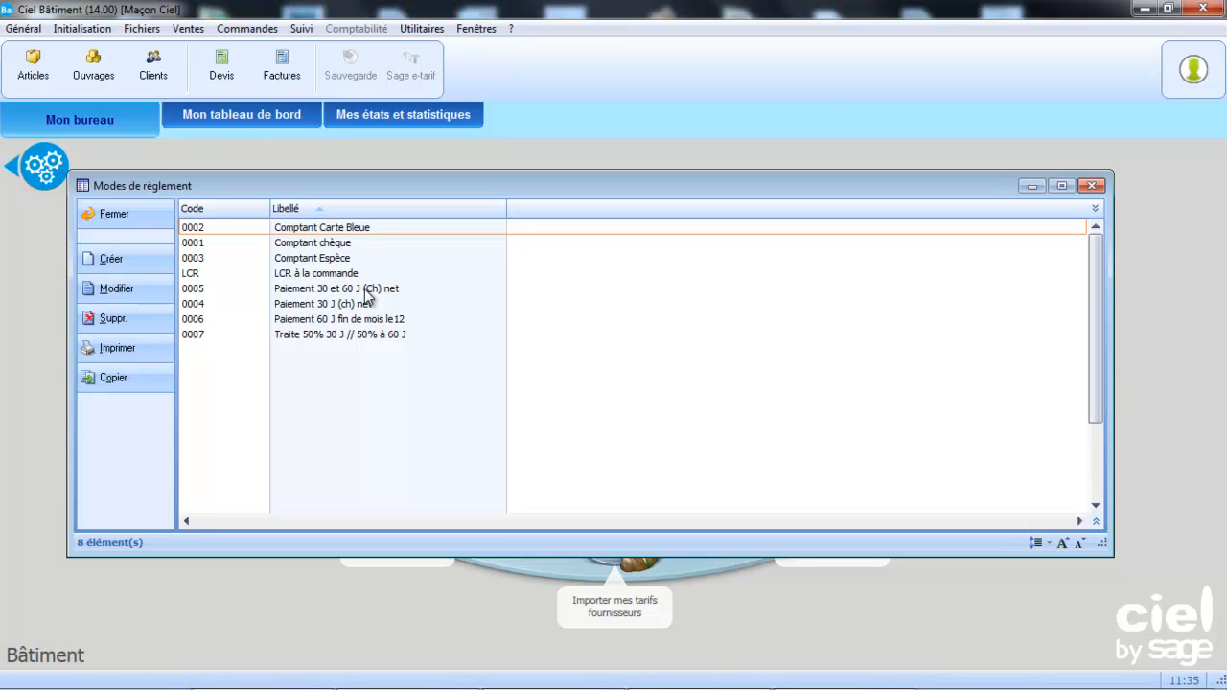
left_click(1091, 186)
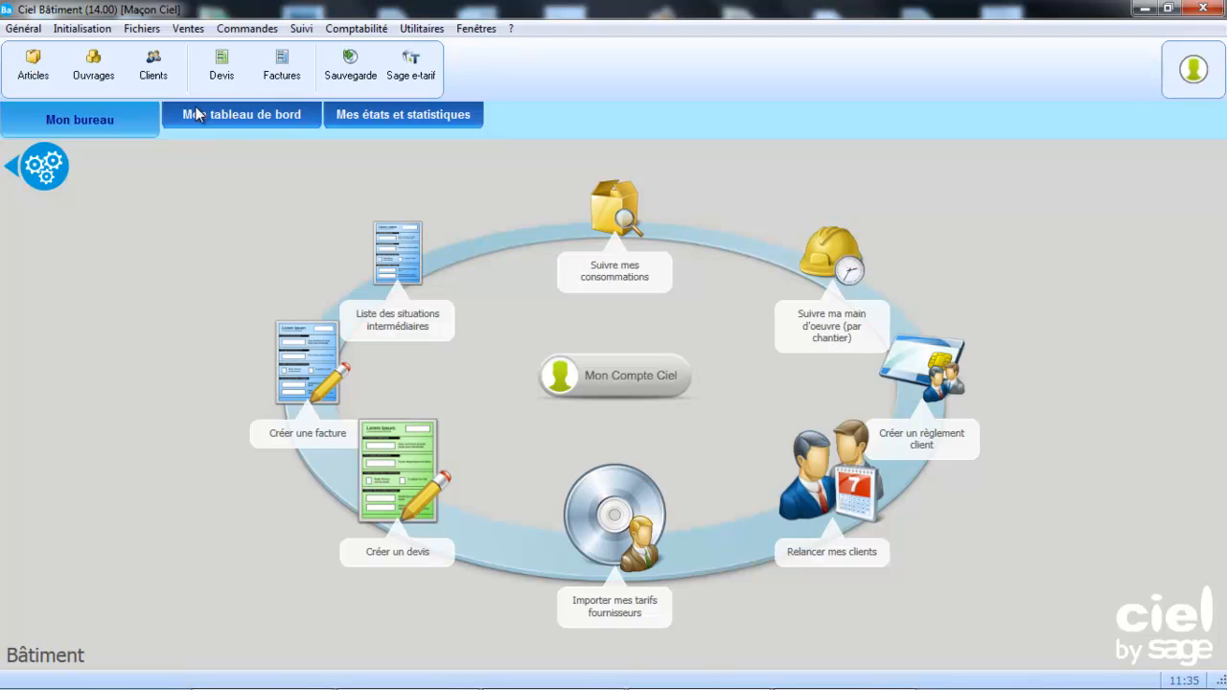
- Check the payment mode on the BATIMONDE client record, then close the record and the client list
left_click(153, 63)
double_click(225, 251)
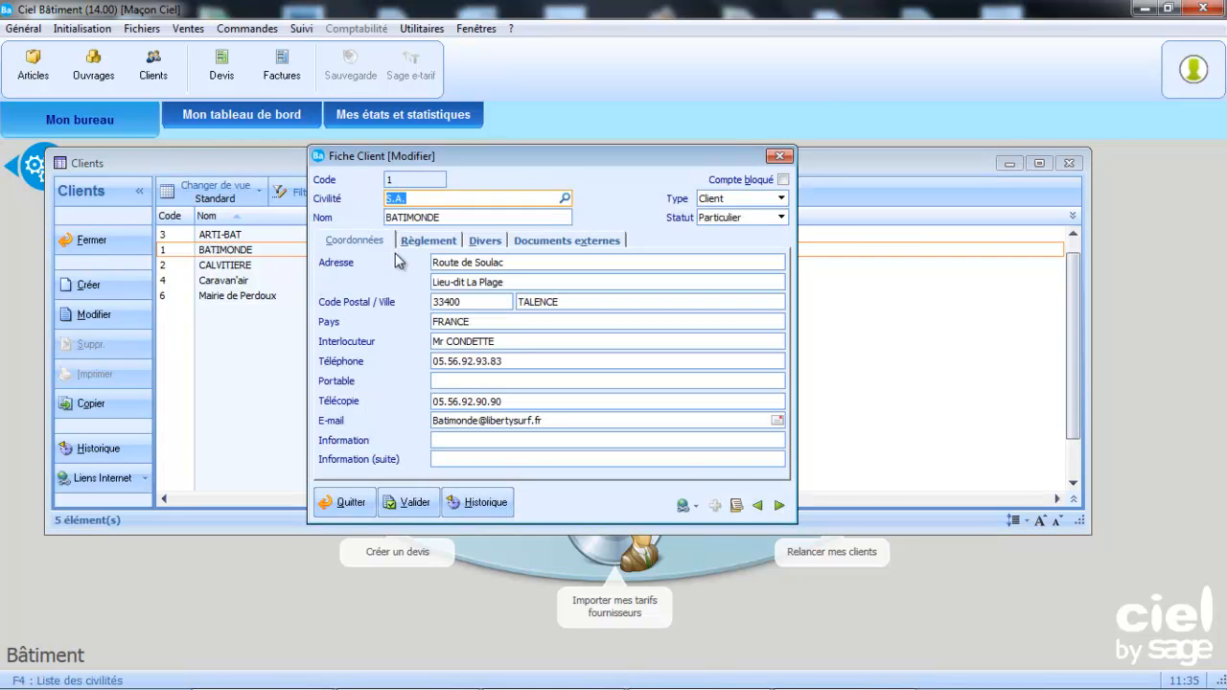
left_click(432, 241)
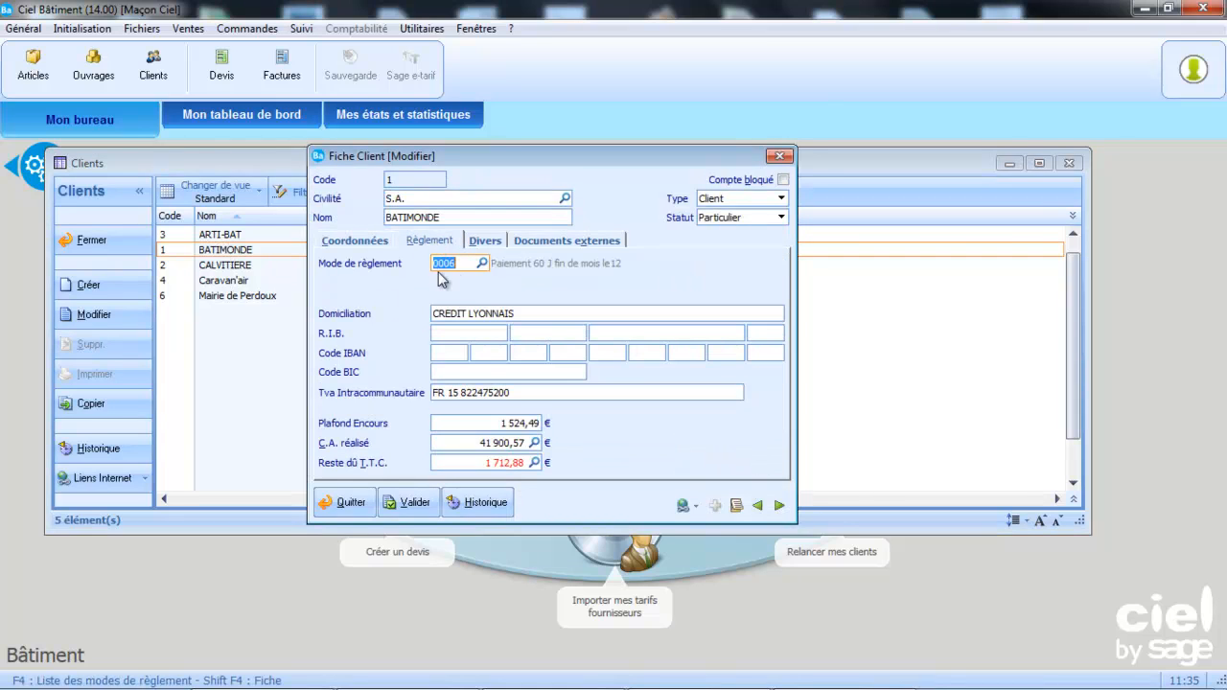
left_click(780, 155)
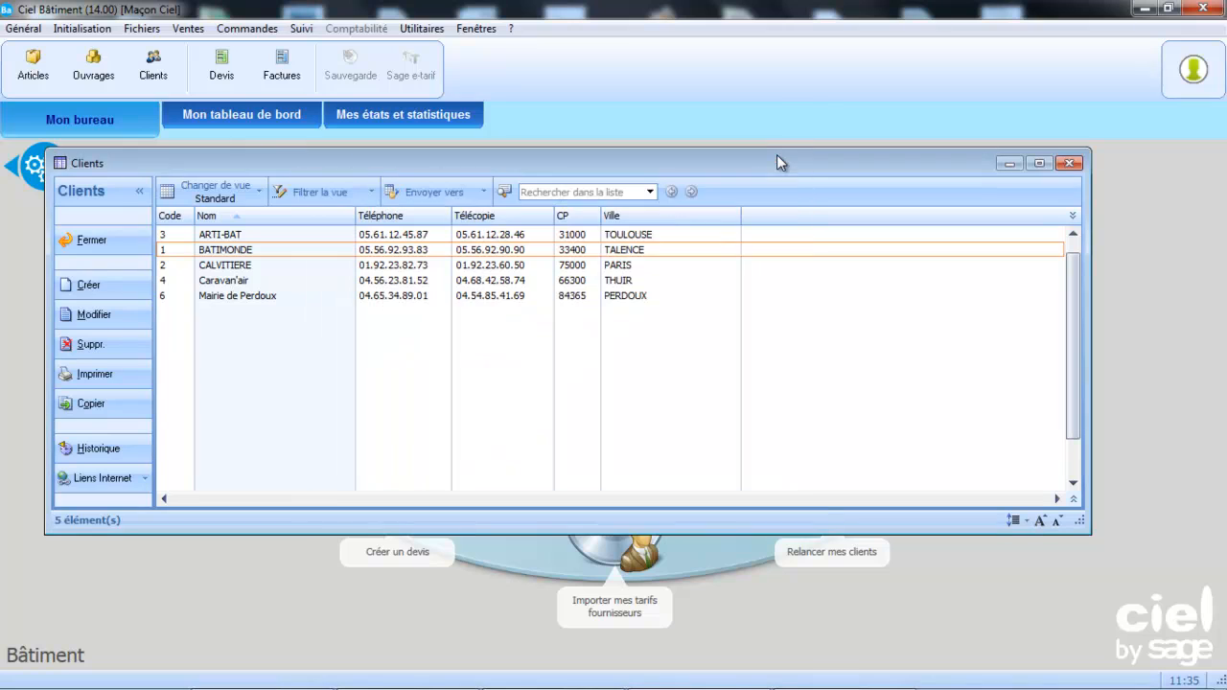
left_click(1073, 167)
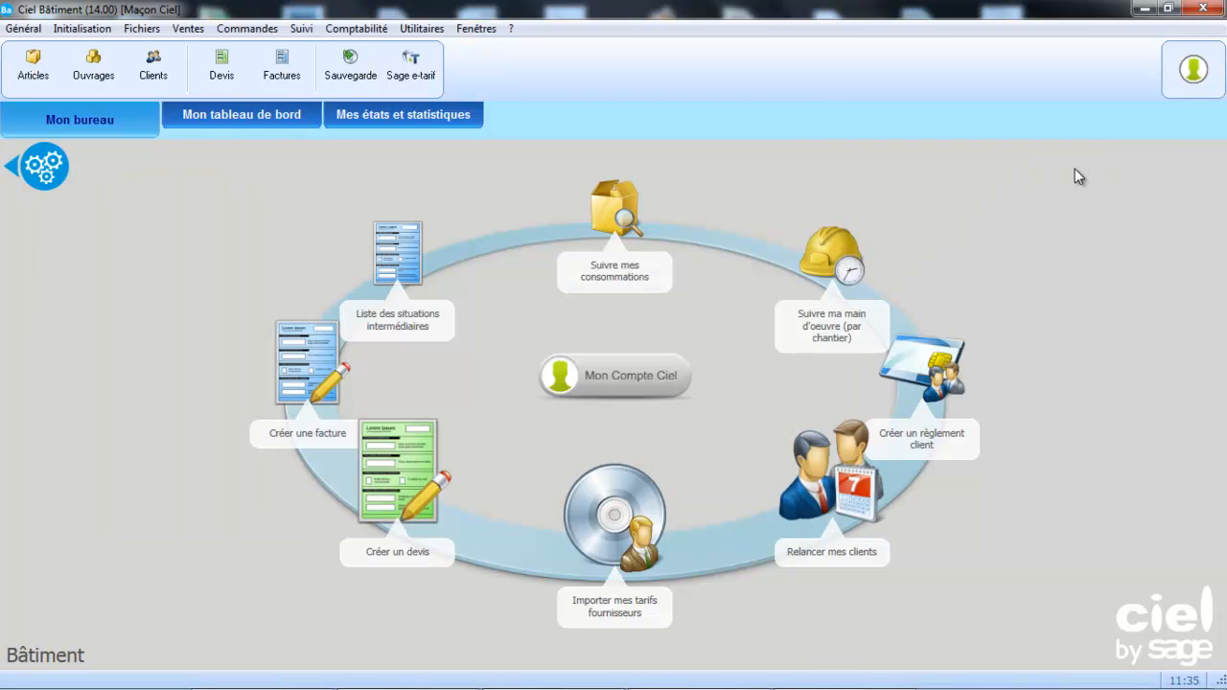
- Run a client reminder for all clients with report type Relance and output set to E-mail
left_click(362, 30)
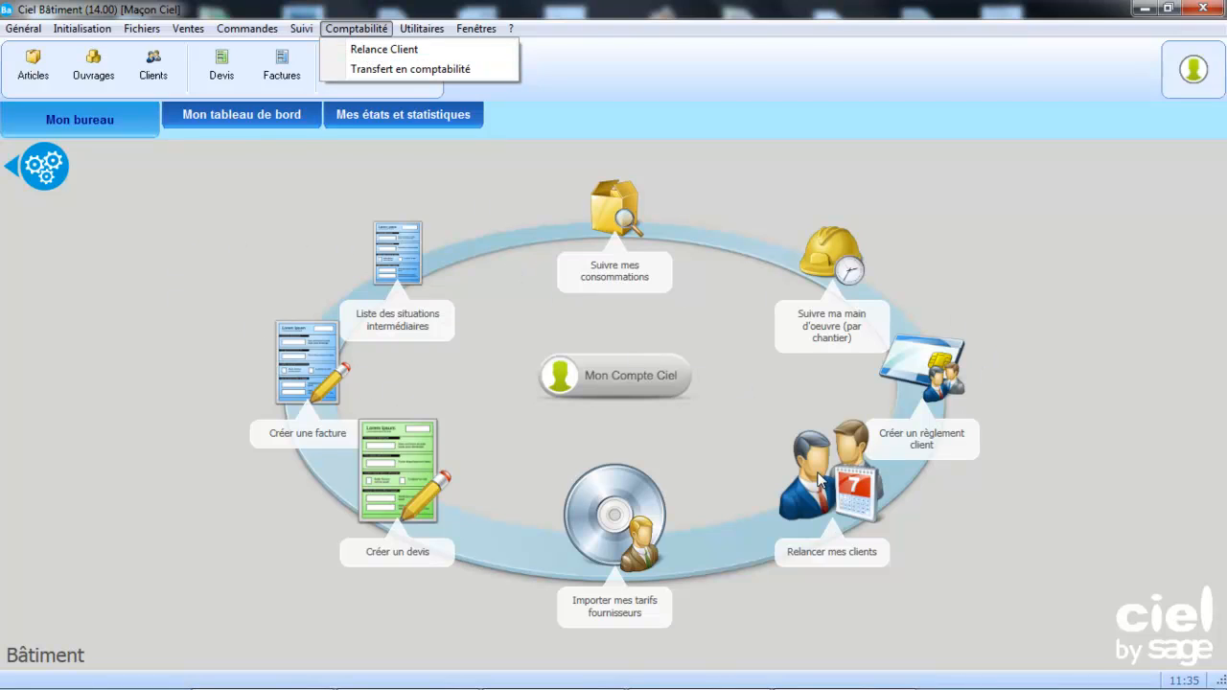
left_click(850, 554)
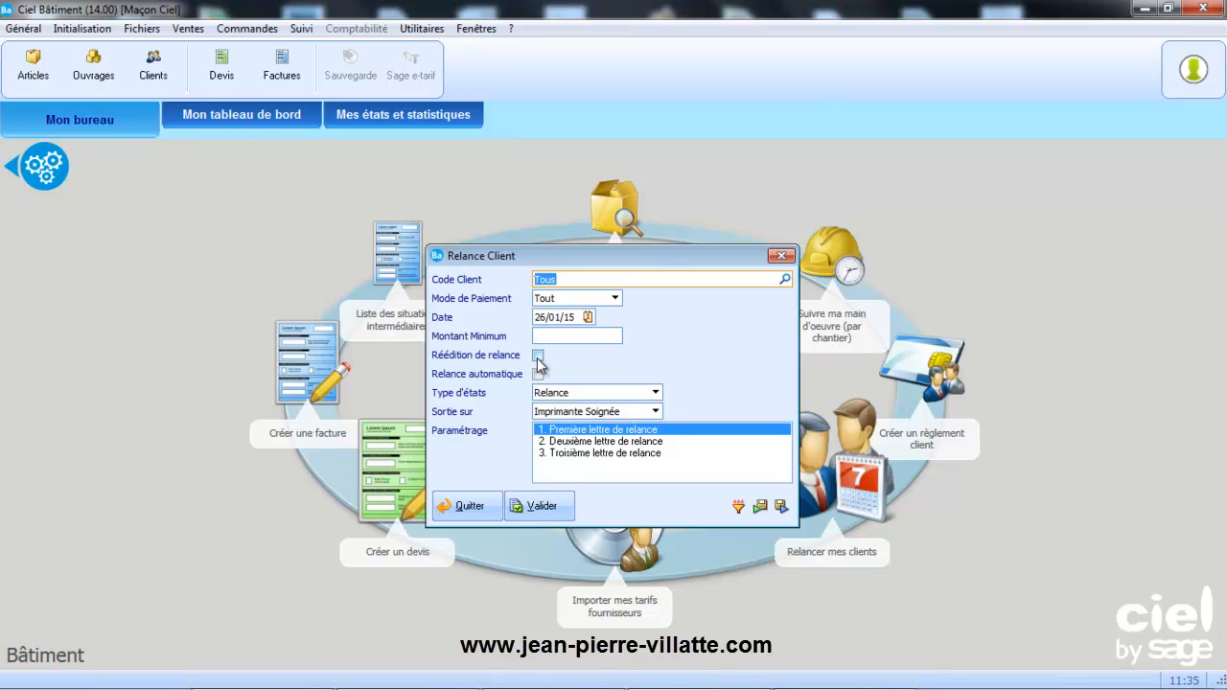
left_click(657, 393)
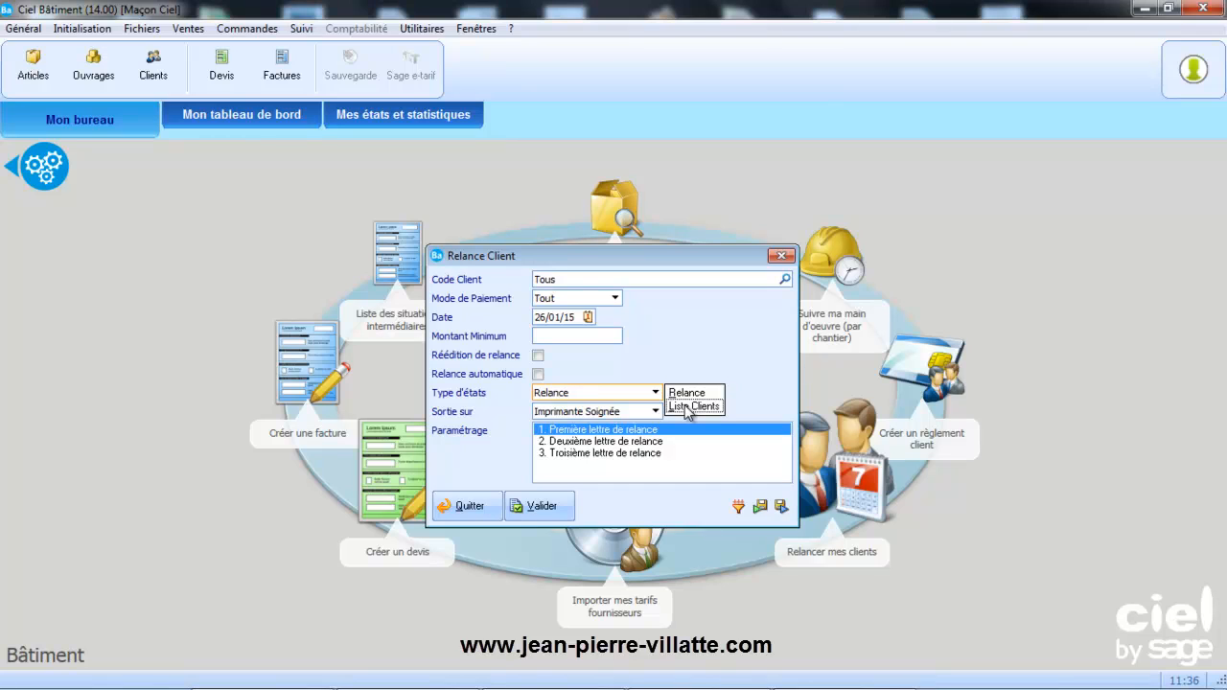
left_click(690, 395)
left_click(655, 411)
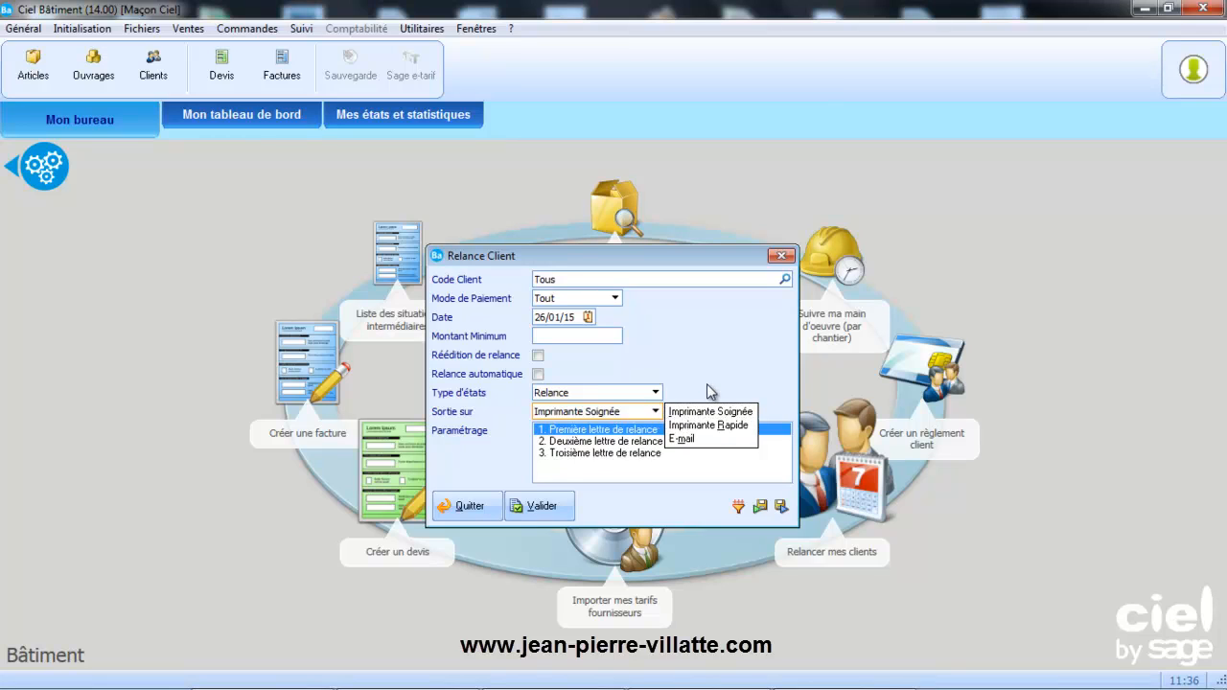
left_click(692, 439)
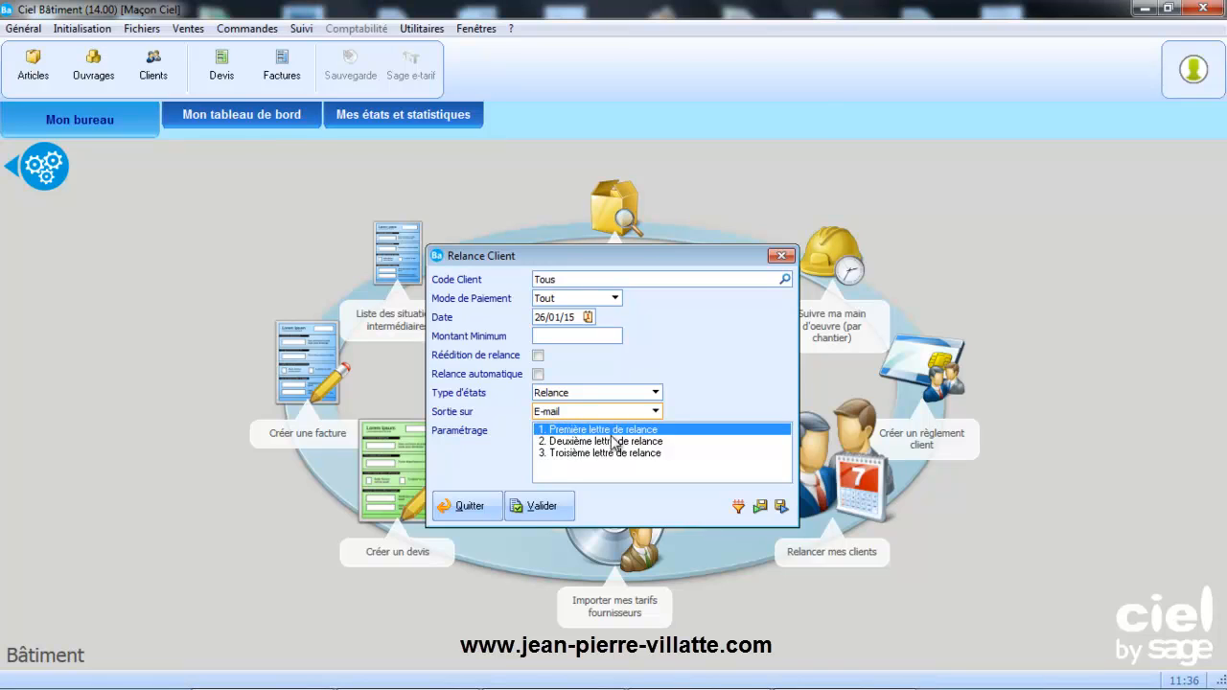
left_click(541, 505)
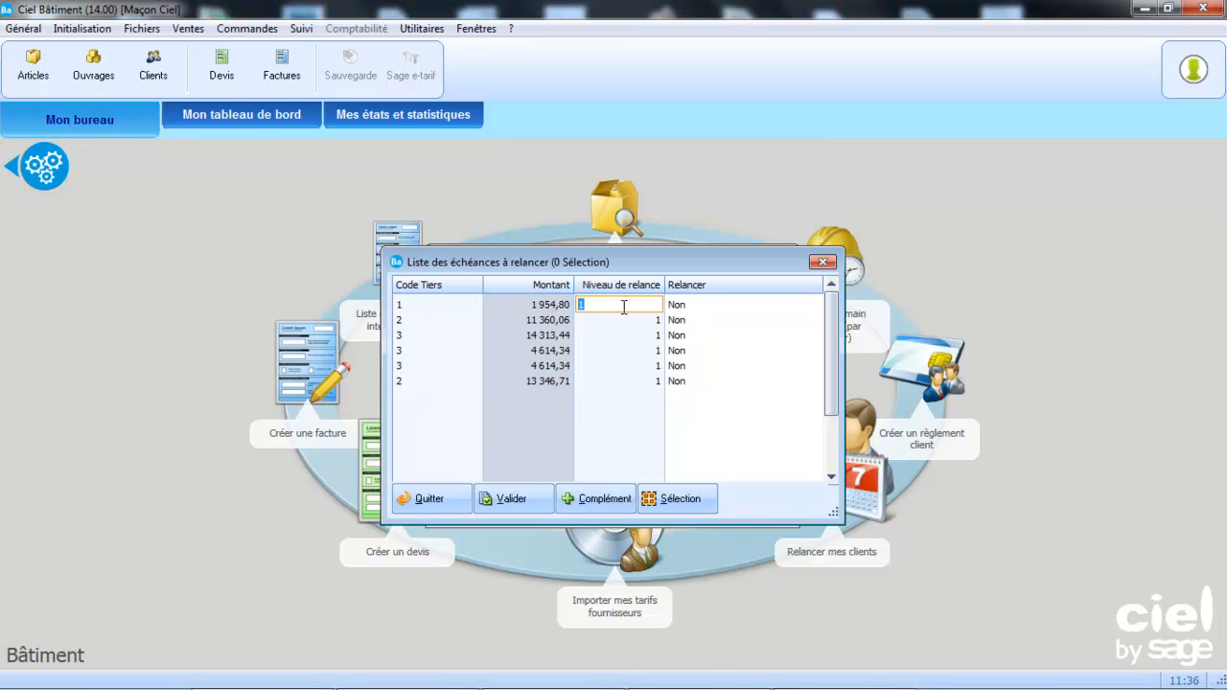
- Set Relancer to Oui for the first due item in the list and generate its reminder e-mail
left_click(685, 305)
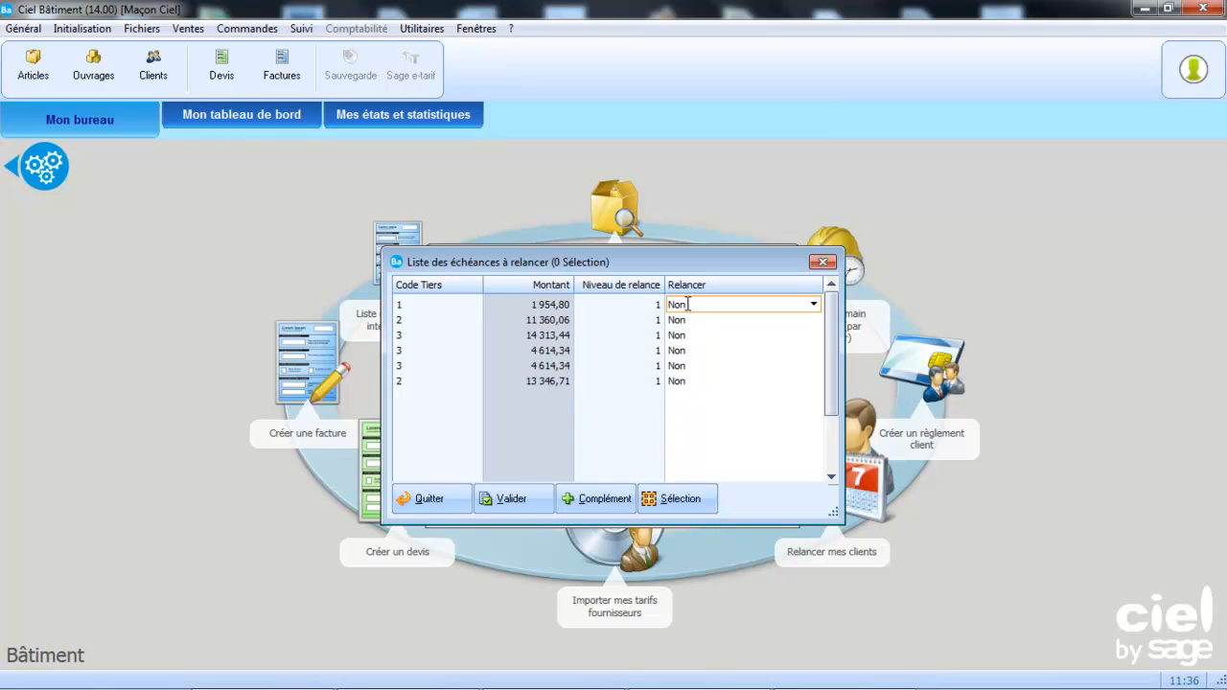
left_click(814, 305)
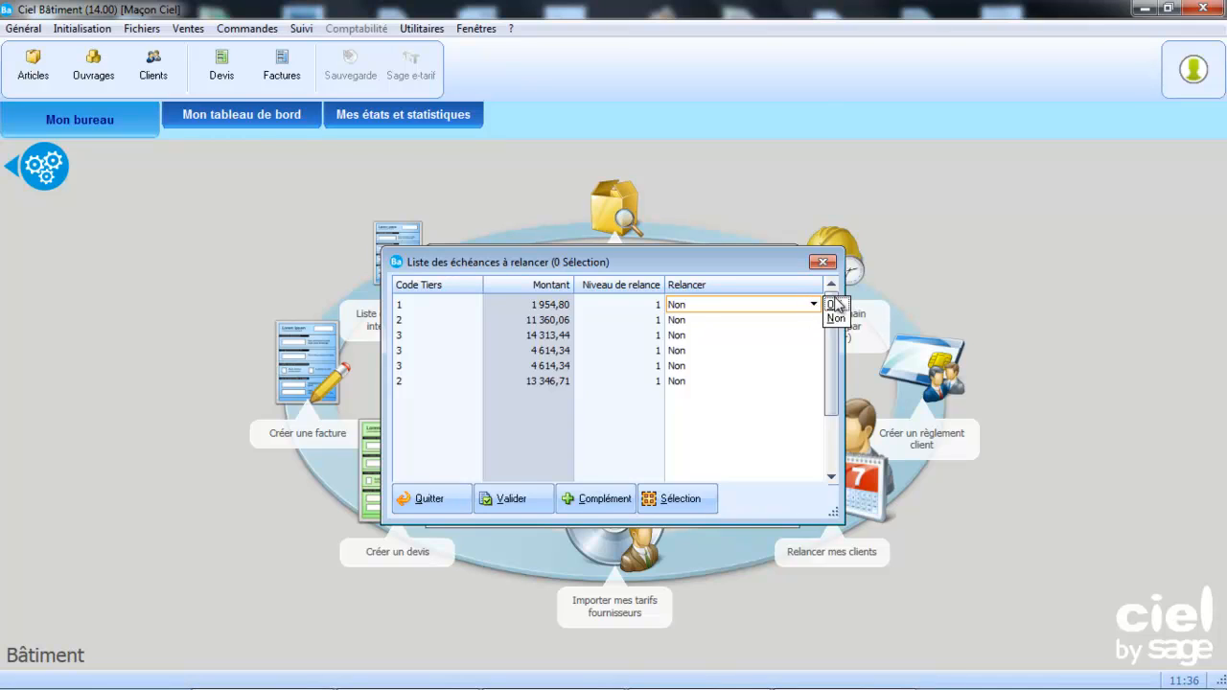
left_click(833, 305)
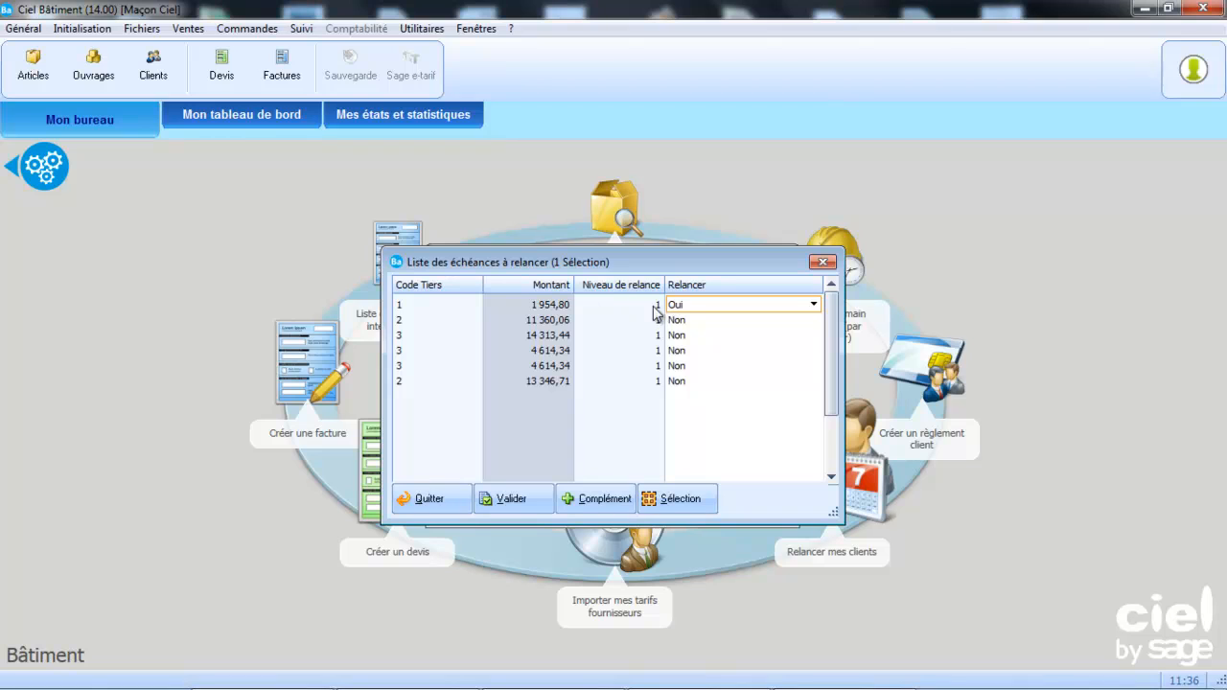
left_click(513, 500)
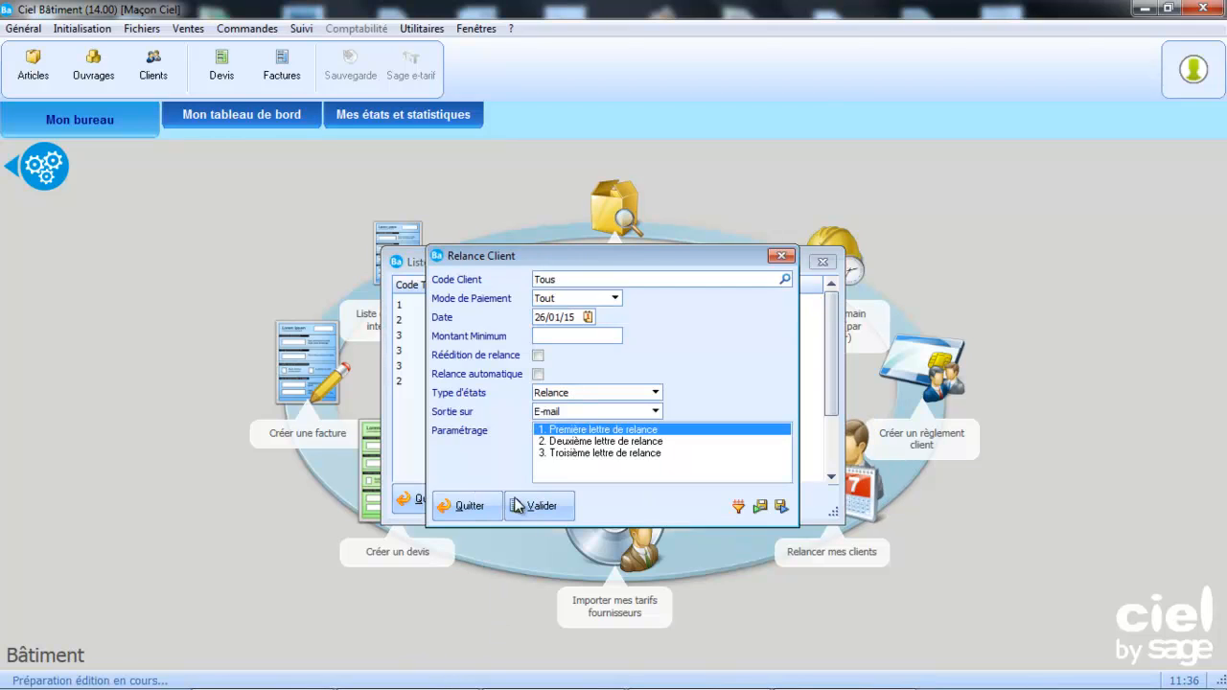
left_click(515, 505)
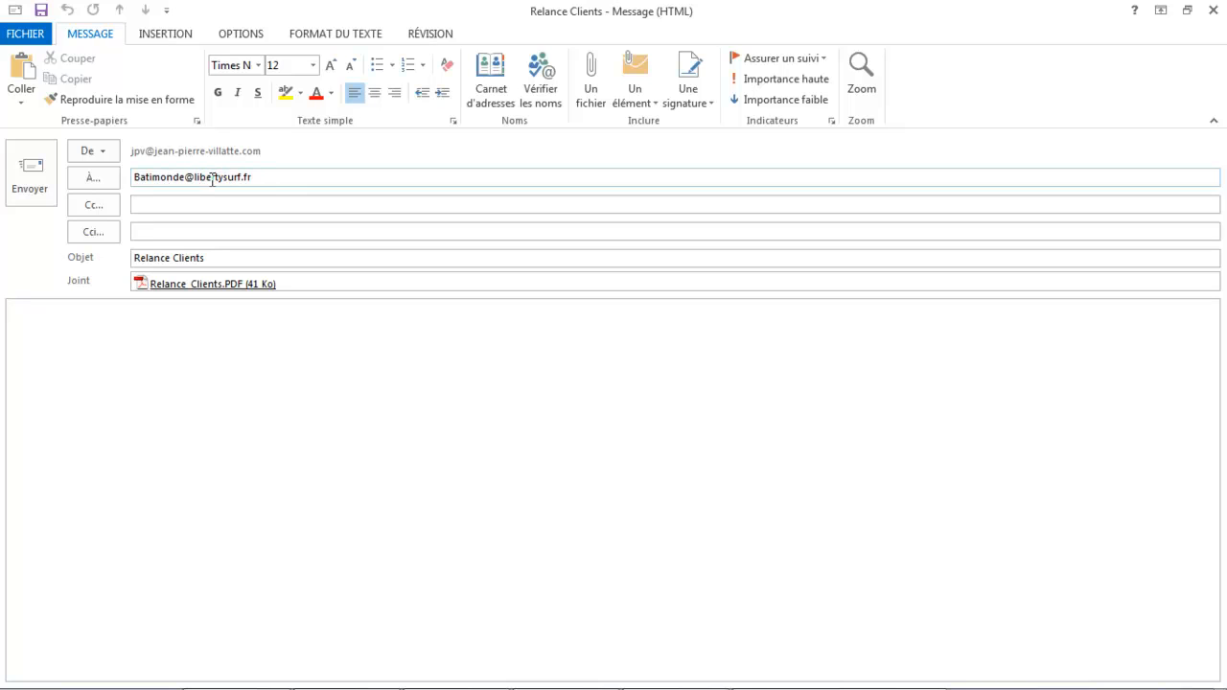
- Read the Relance_Clients.PDF letter attached to the reminder e-mail, then close it
left_click(181, 288)
double_click(180, 289)
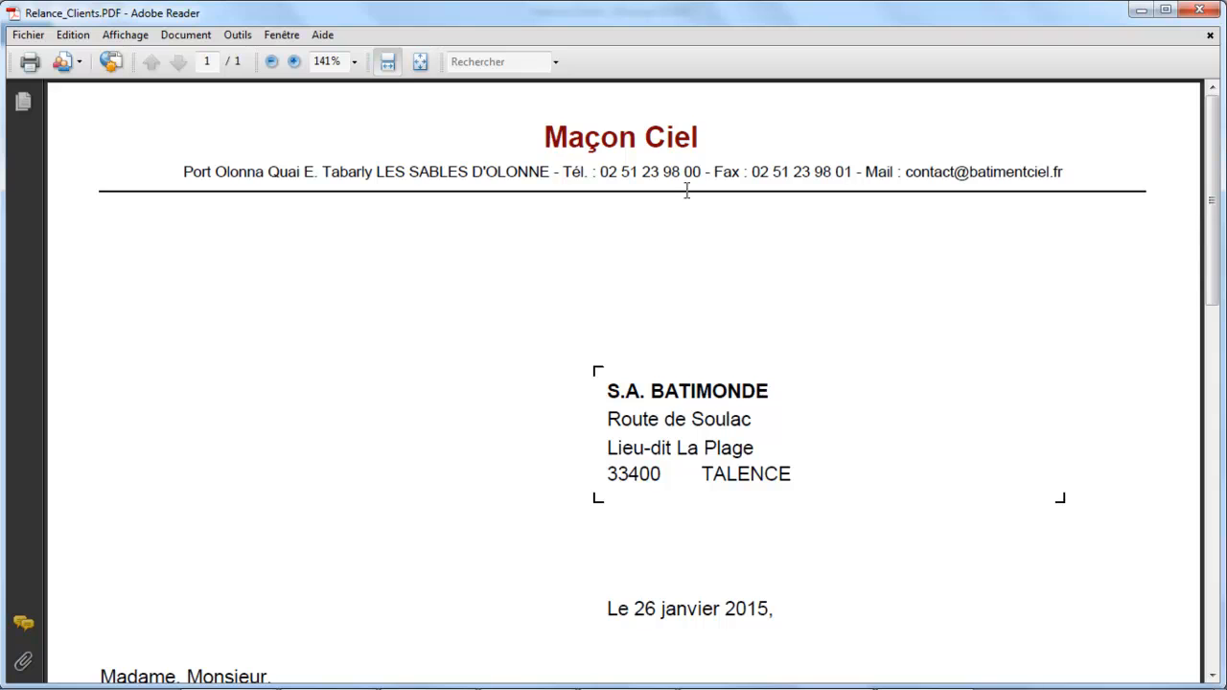
left_click_drag(1216, 158, 1223, 254)
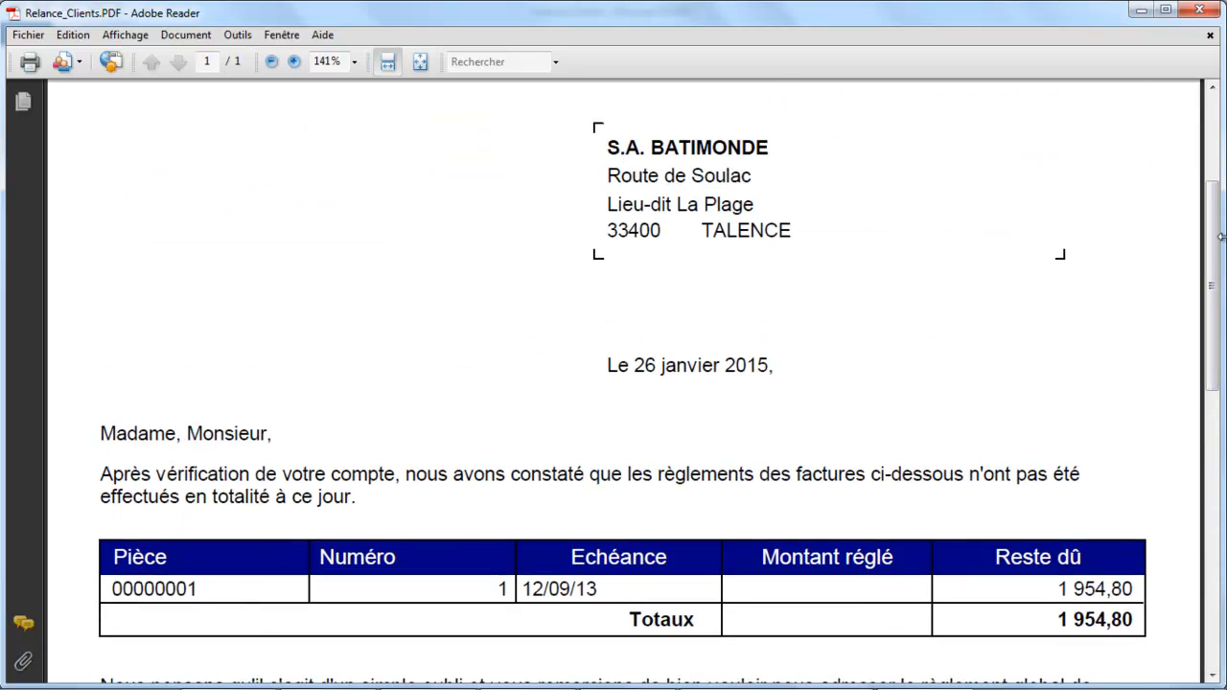
left_click(1214, 7)
- Discard the reminder e-mail without saving it and close the Relance Client dialog
left_click(1214, 10)
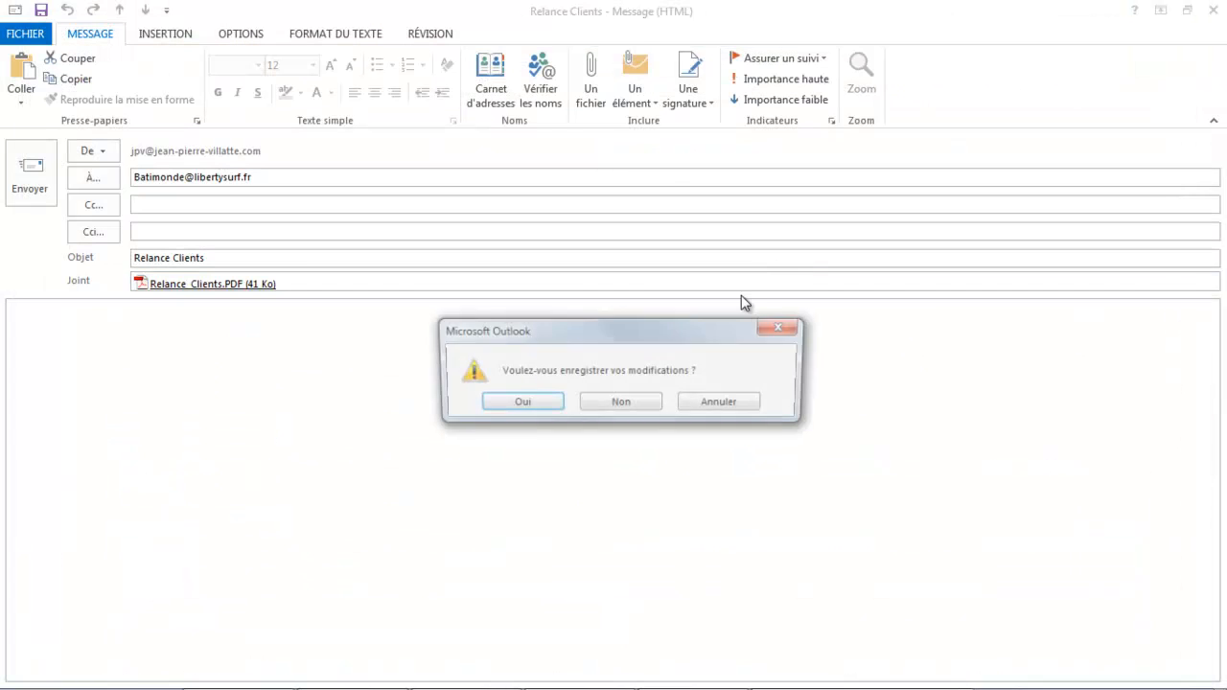
left_click(618, 401)
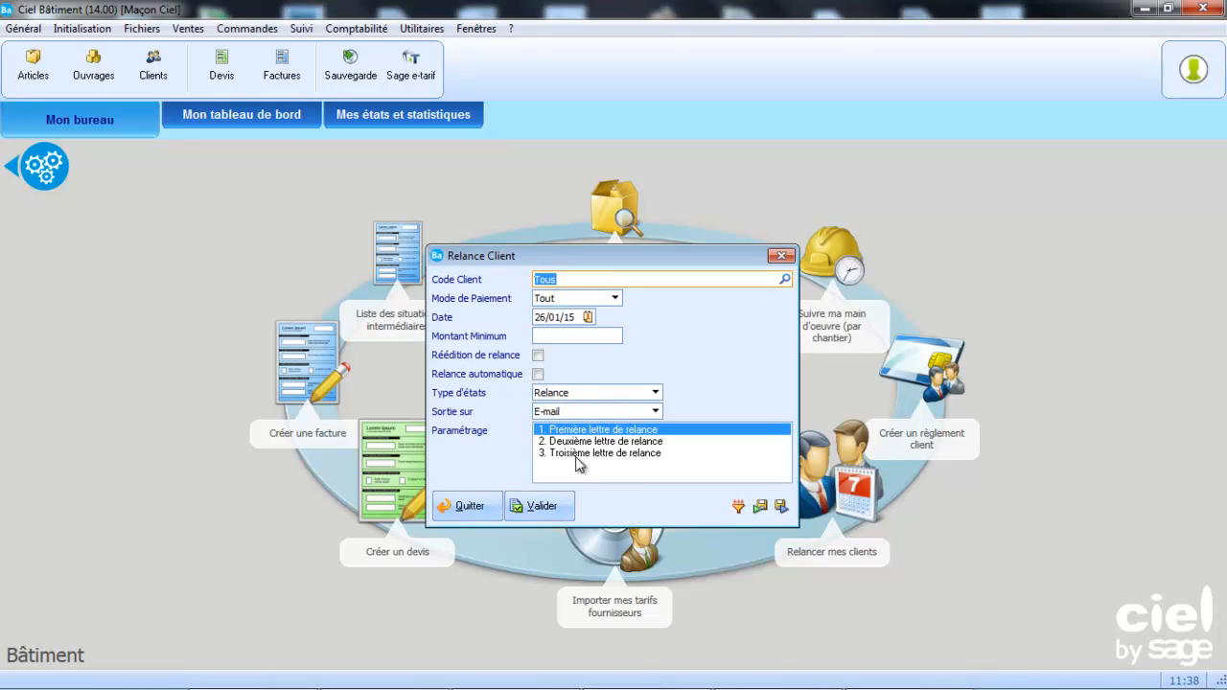
left_click(781, 256)
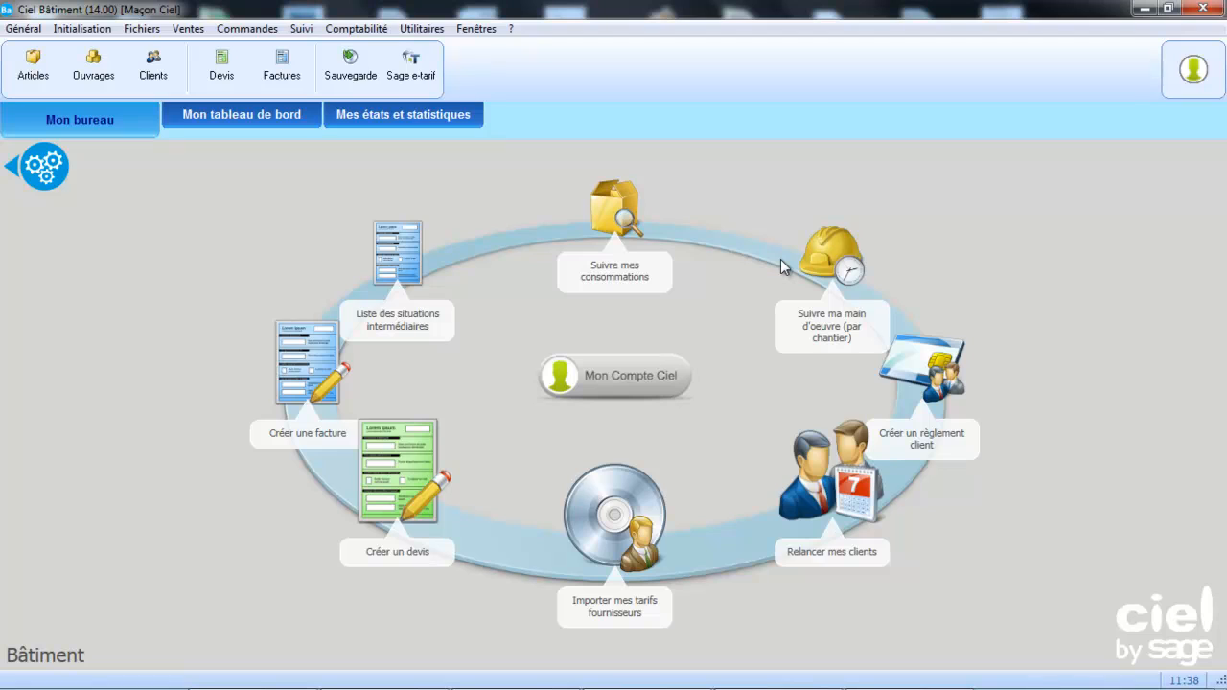
- Start an accounting transfer and set its end date to 31/12/15
left_click(363, 30)
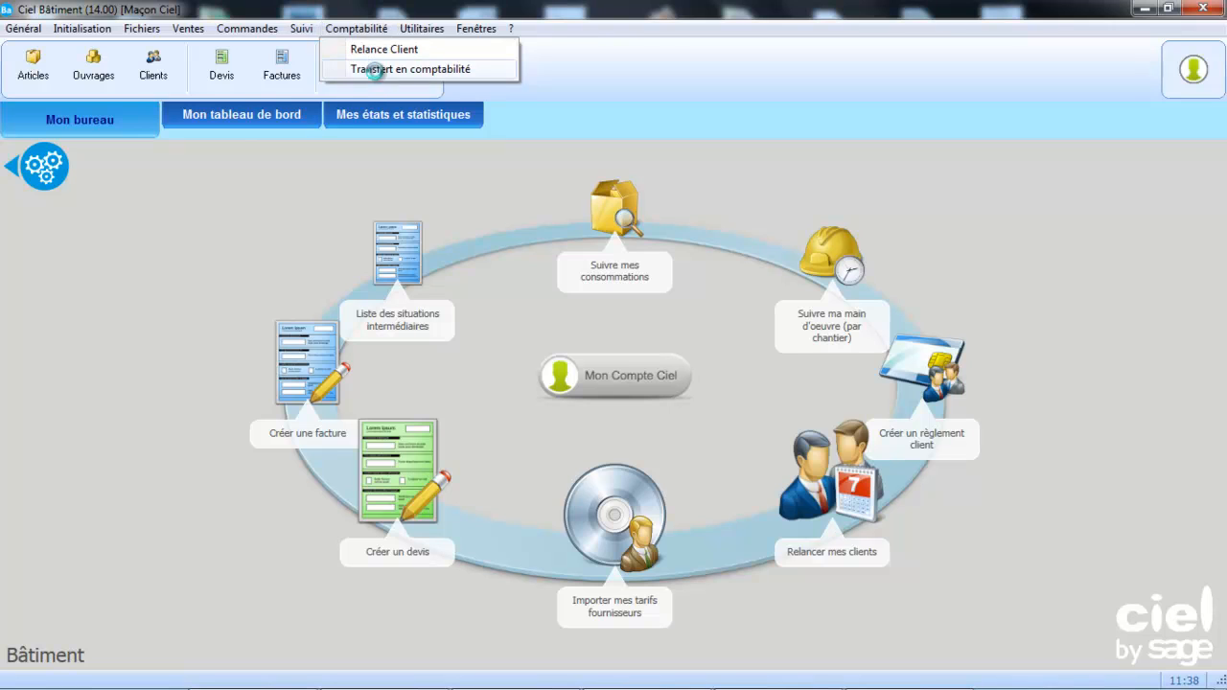
left_click(377, 72)
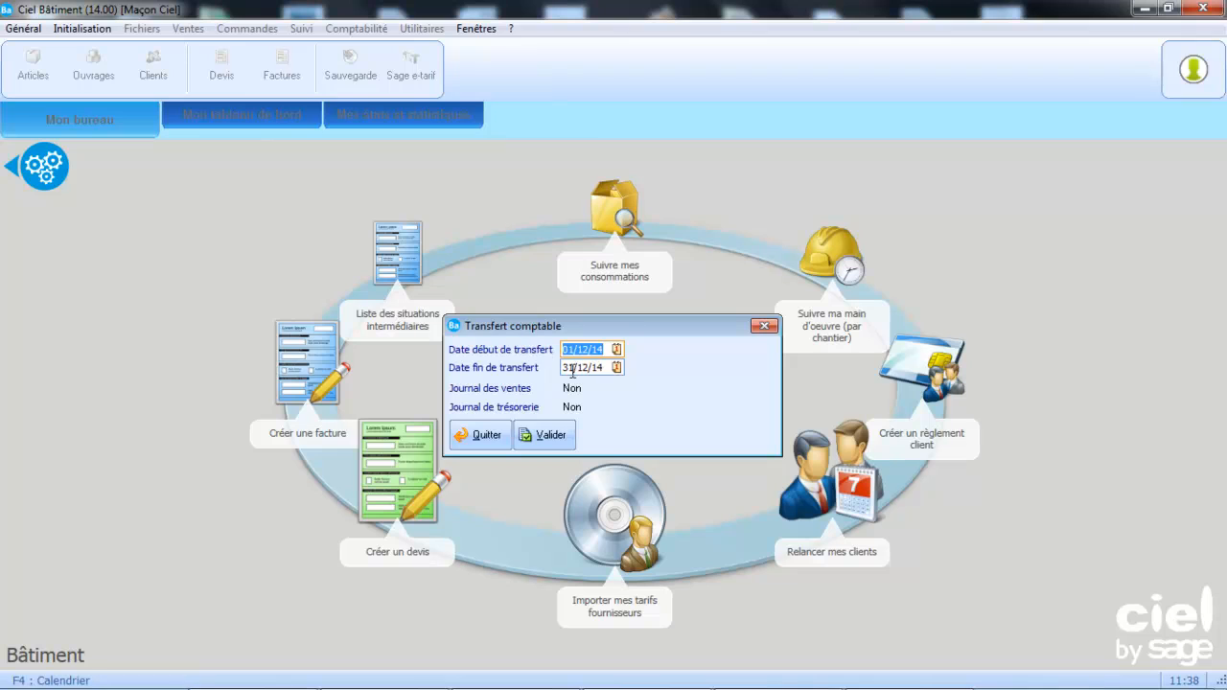
key("Tab")
left_click(618, 369)
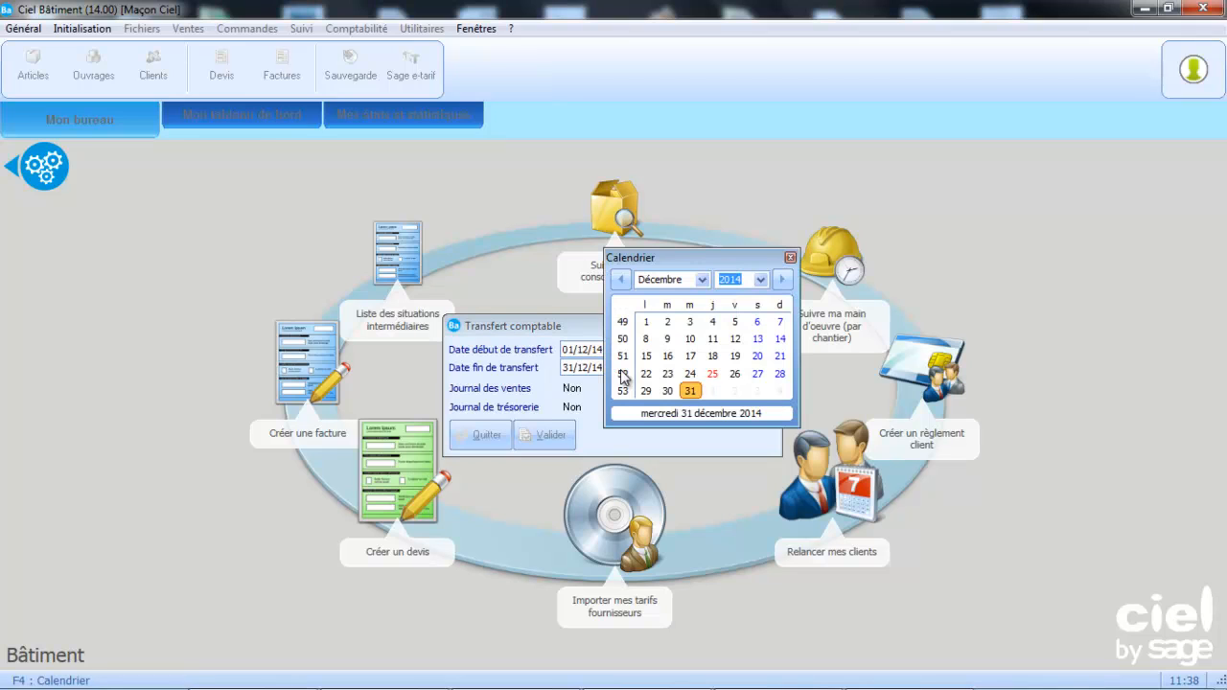
left_click(764, 281)
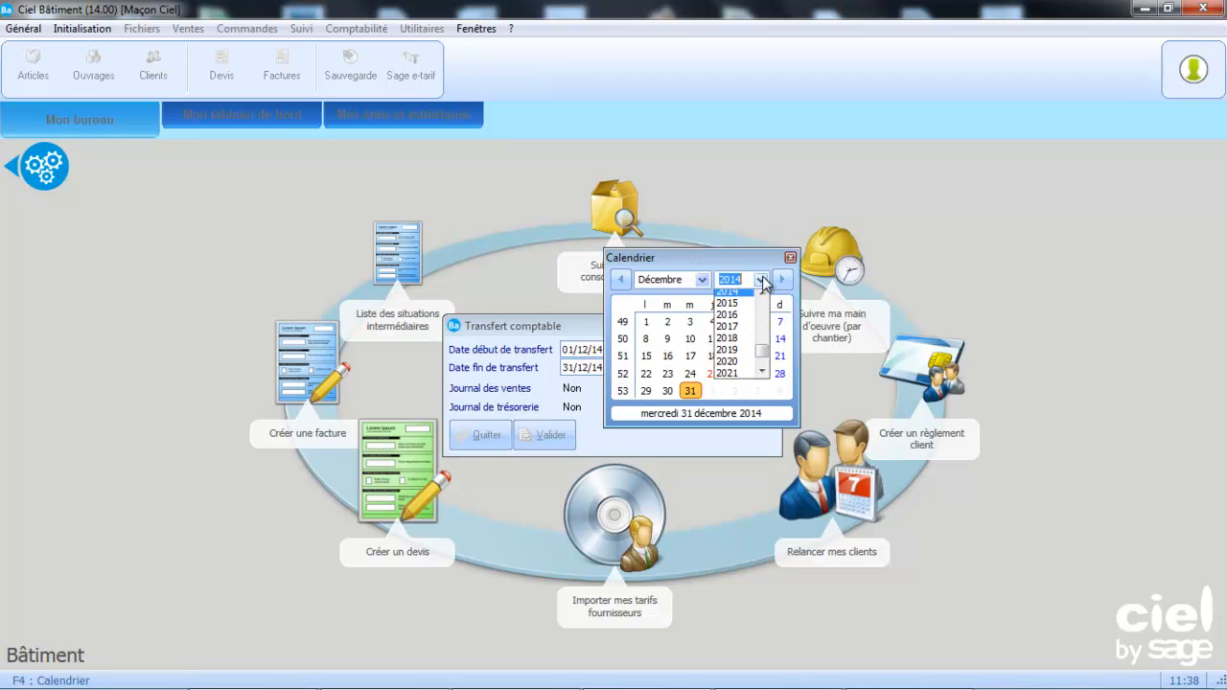
left_click(746, 322)
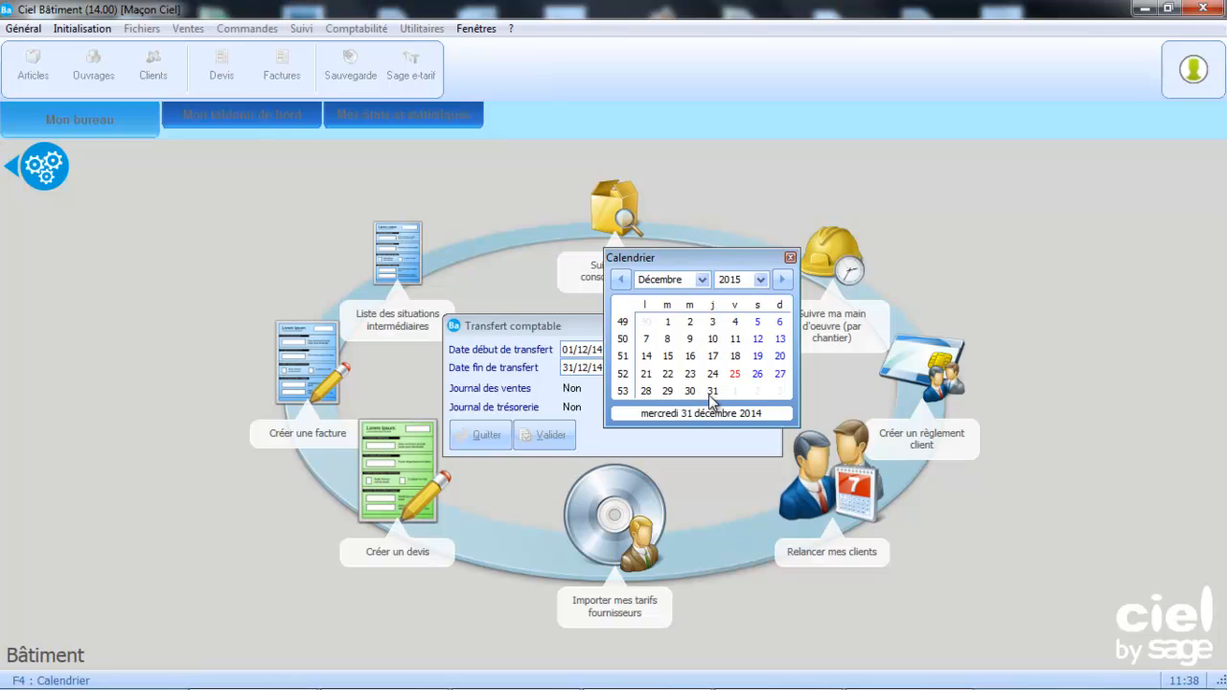
left_click(712, 390)
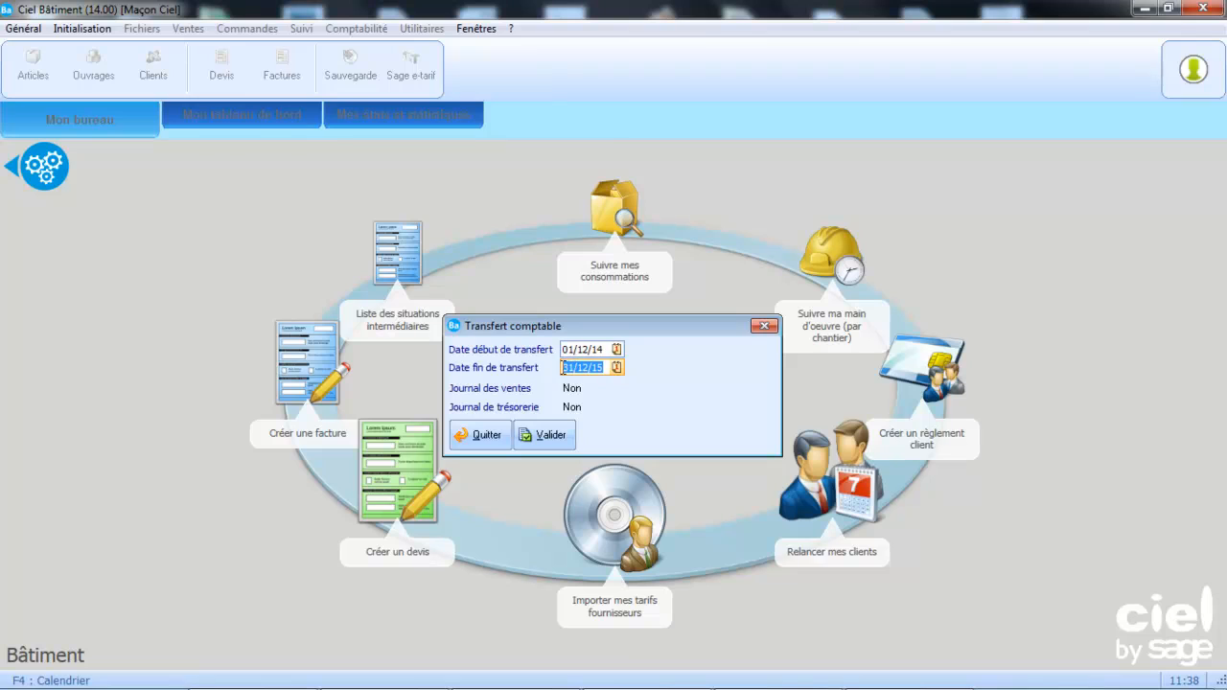
- Set the transfer's sales journal to VE and its treasury journal to BP
left_click(577, 390)
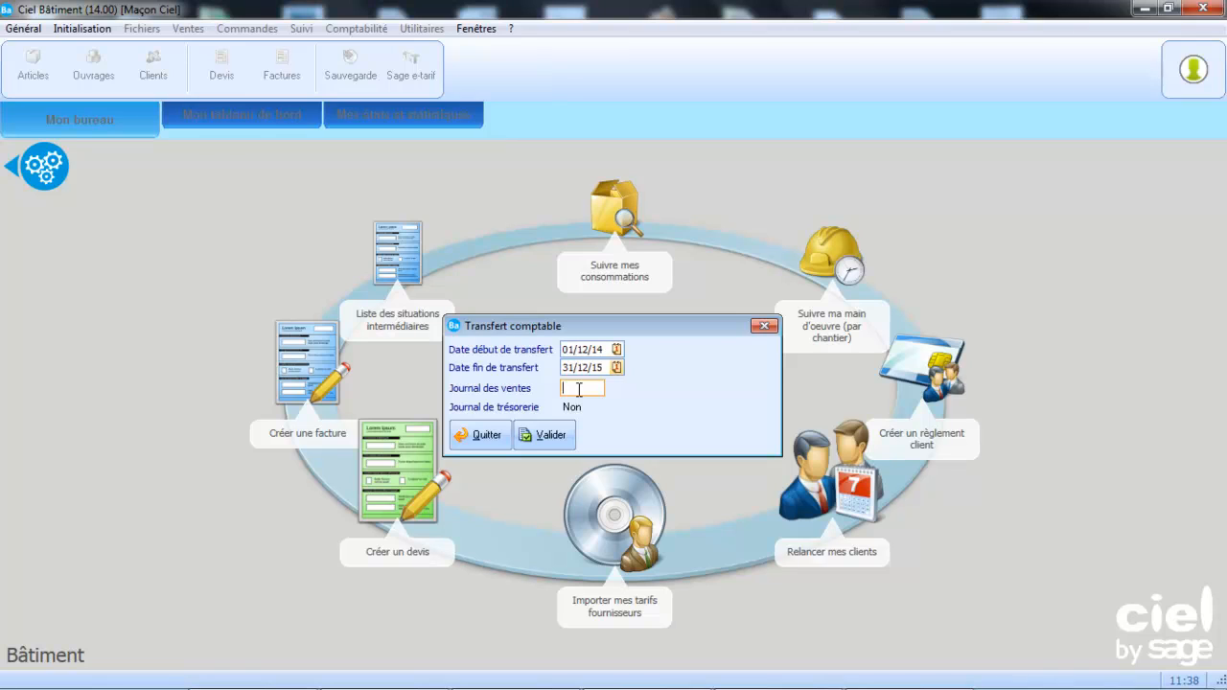
type("VE")
left_click(579, 408)
type("BP")
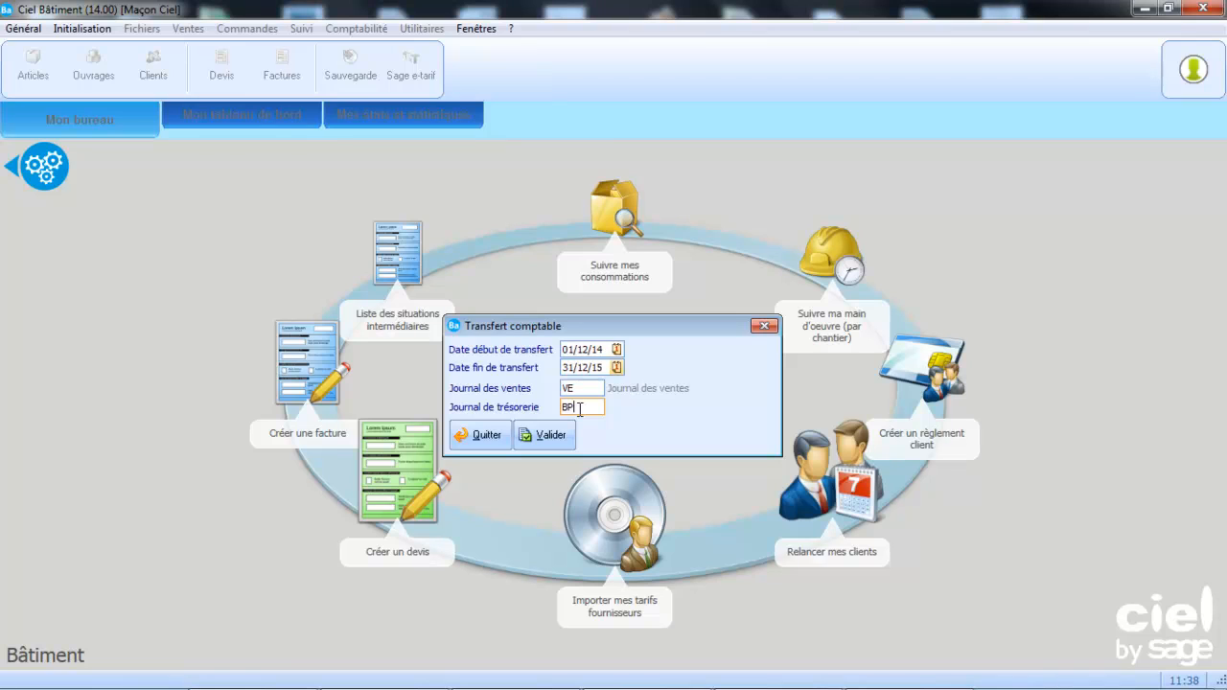
key("Tab")
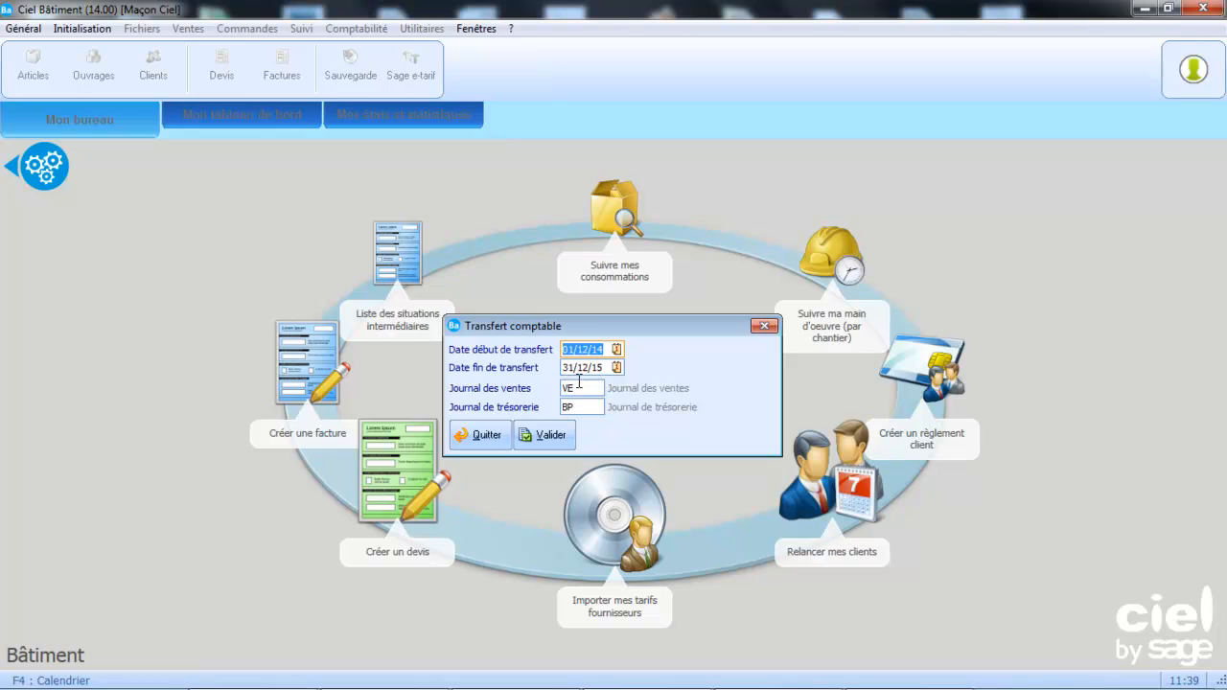
- Generate the accounting transfer preview including the unissued client invoices, and review its entries through to the end
left_click(544, 436)
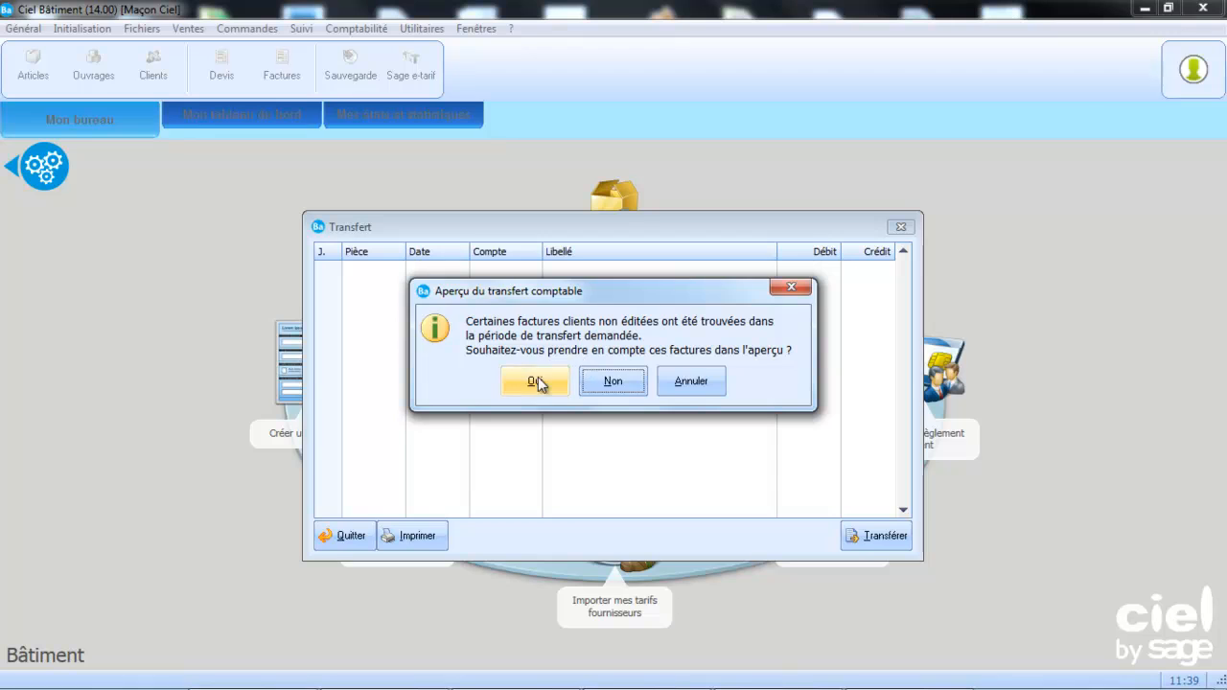
left_click(535, 380)
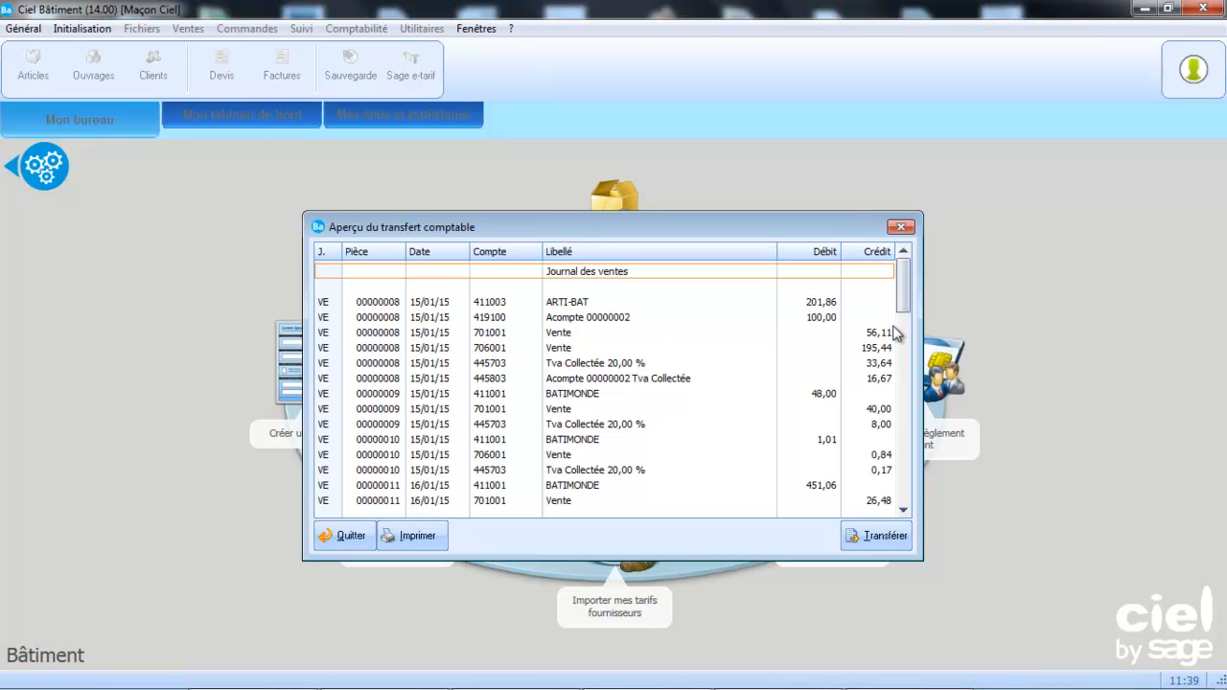
left_click_drag(903, 277, 904, 477)
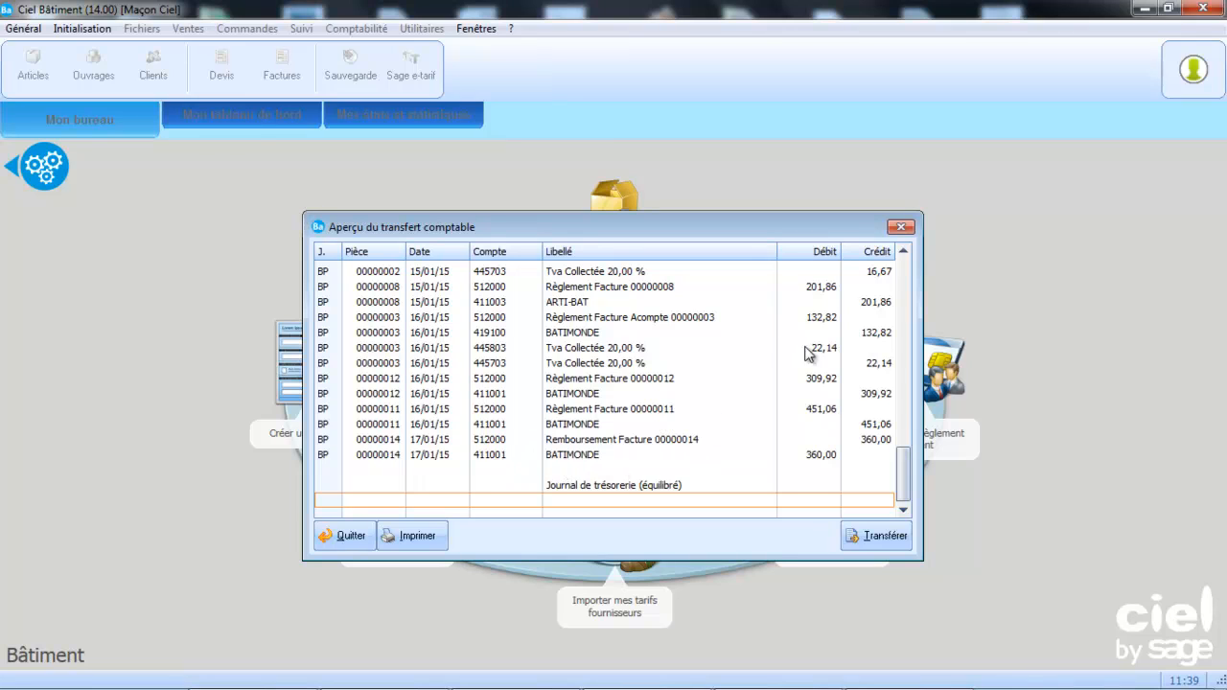
- Transfer the previewed sales and treasury journal entries to accounting, accepting the application's own directory as destination and confirming the irreversible operation
left_click(868, 536)
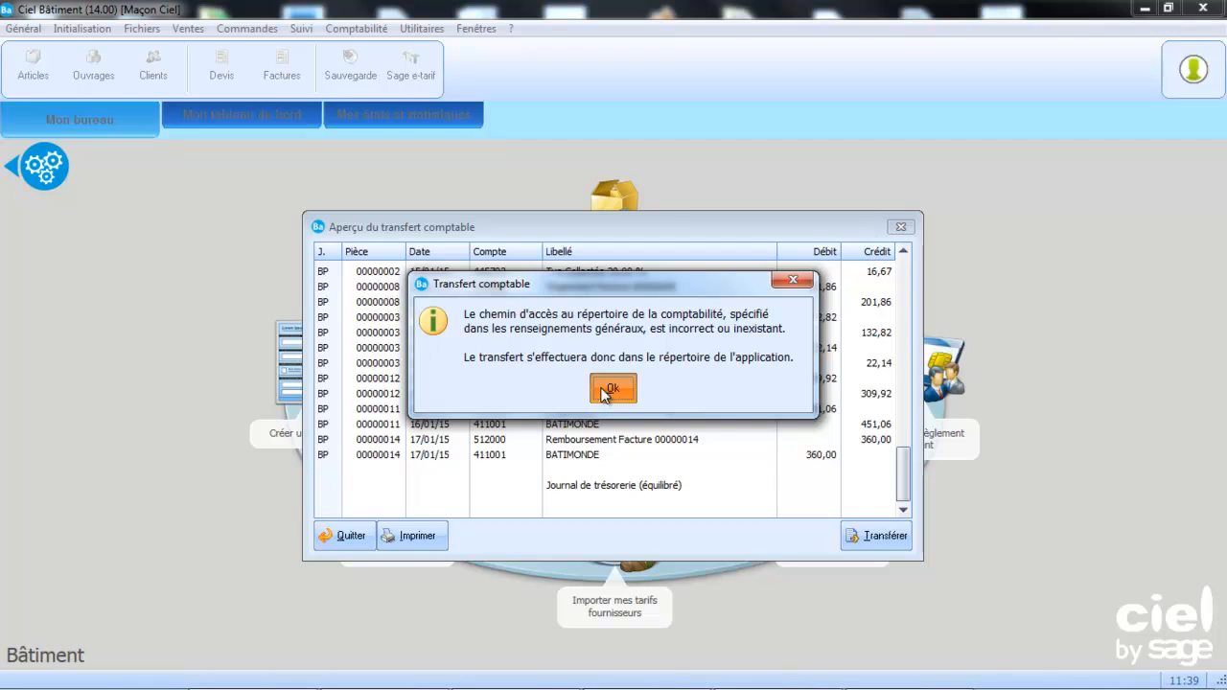
left_click(604, 389)
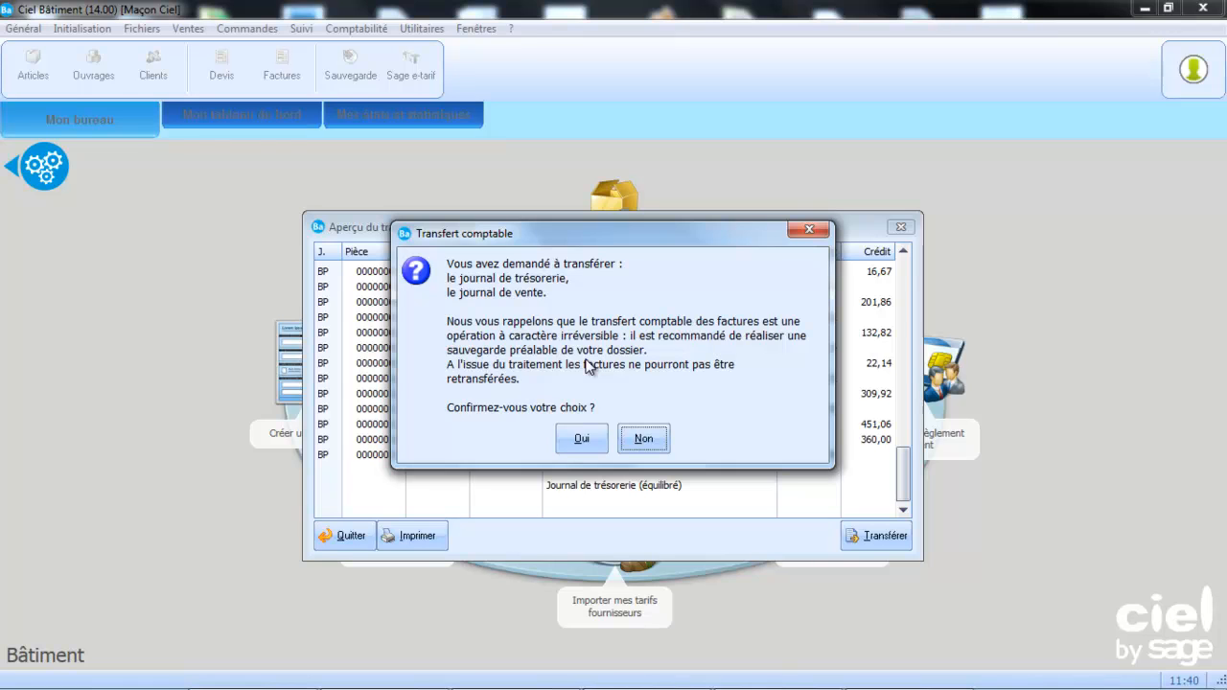
left_click(579, 438)
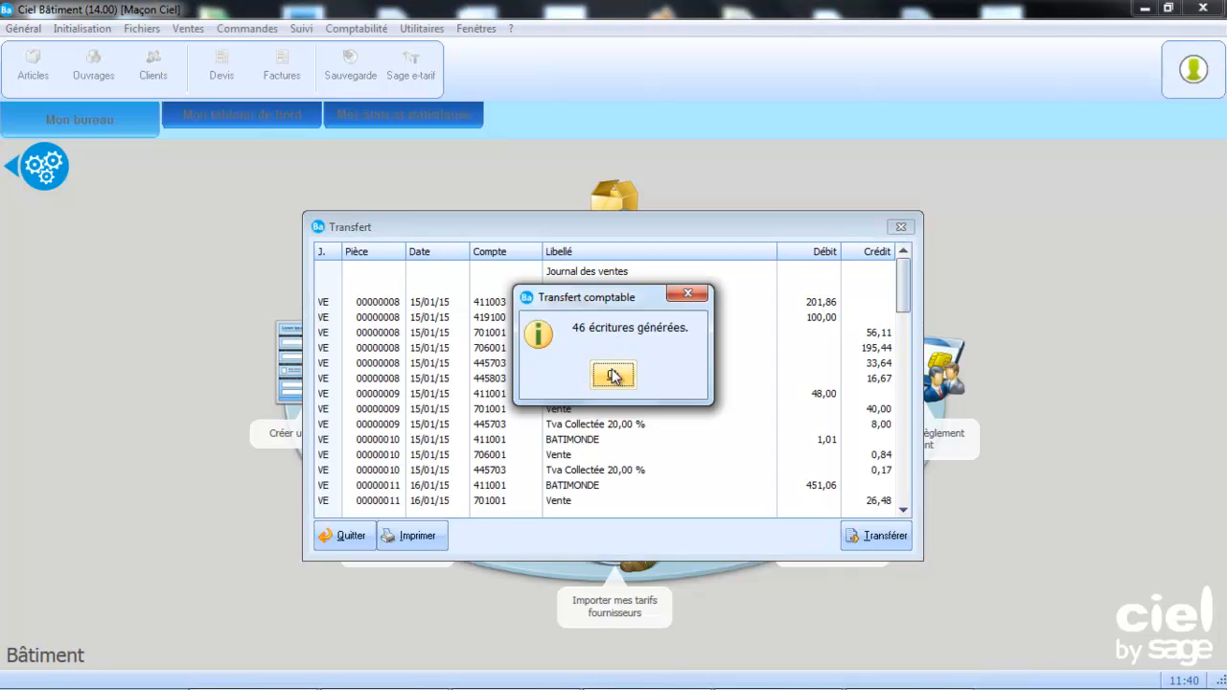
left_click(613, 375)
- Review the transferred entries through to the end, and close both the transfer report and the Transfert comptable dialog
left_click_drag(900, 277, 916, 486)
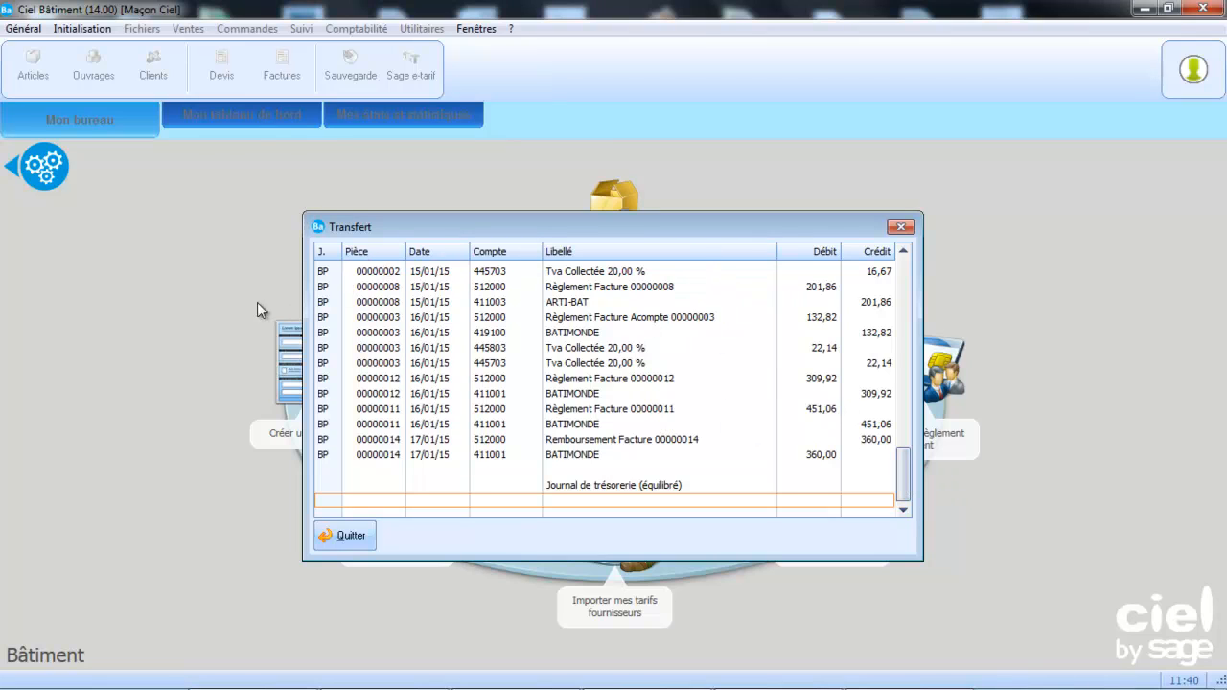
left_click(338, 542)
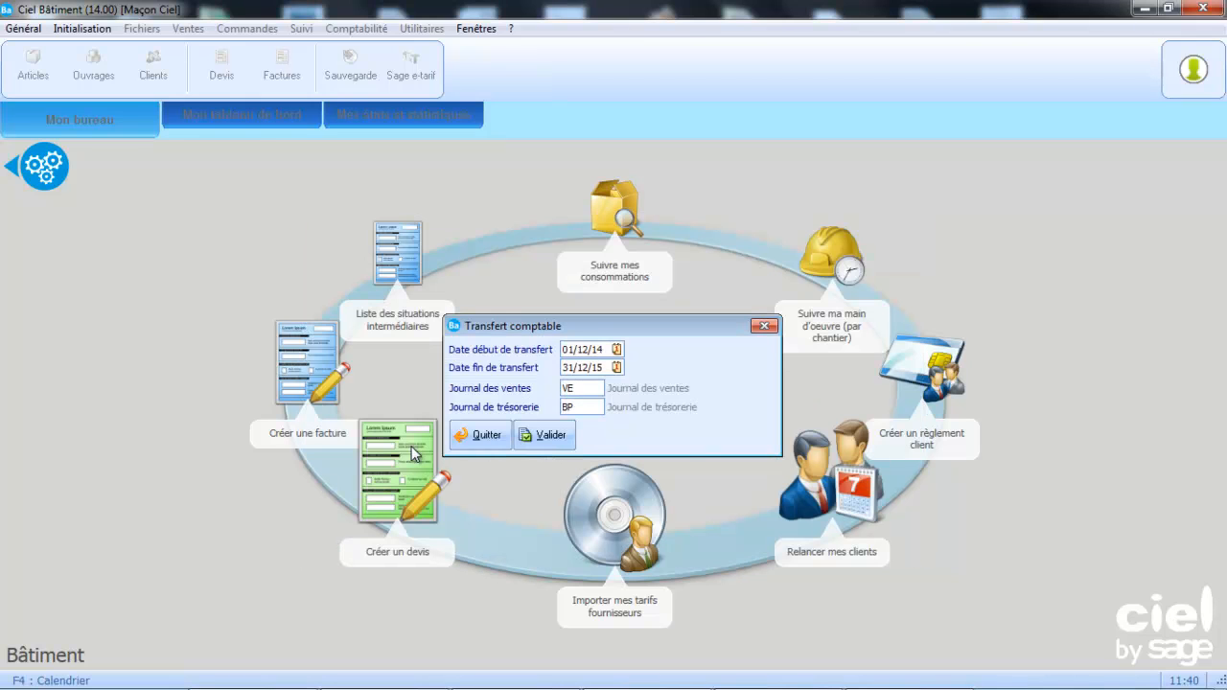
left_click(468, 442)
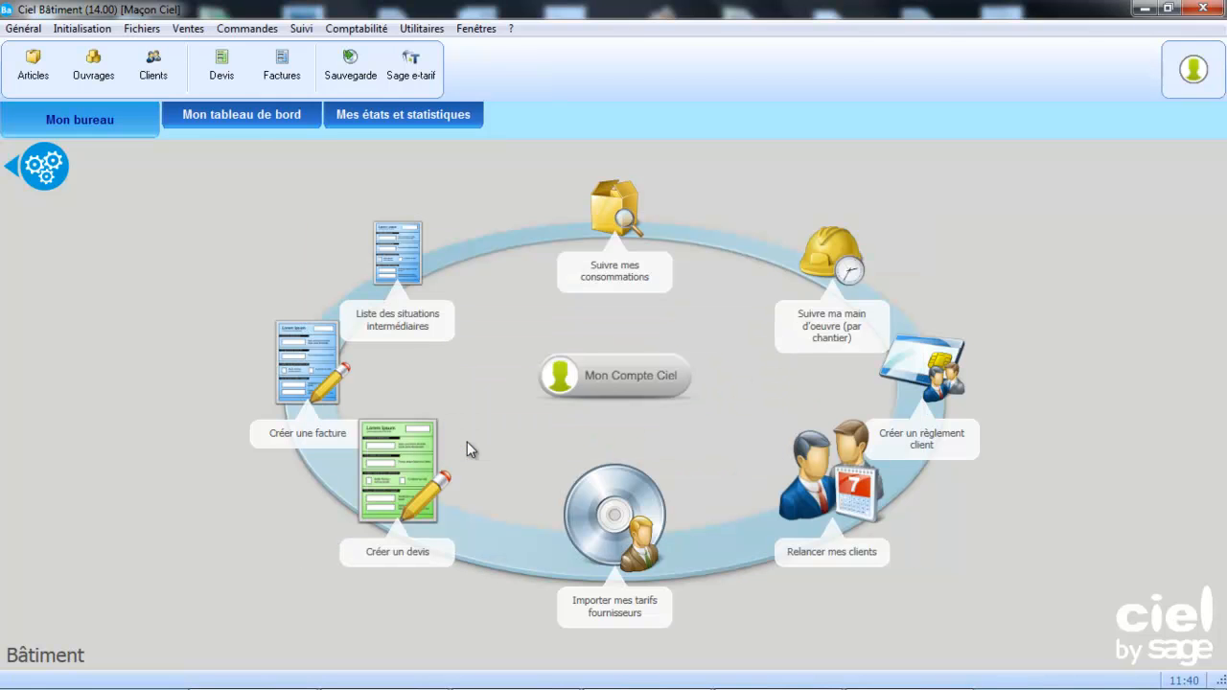